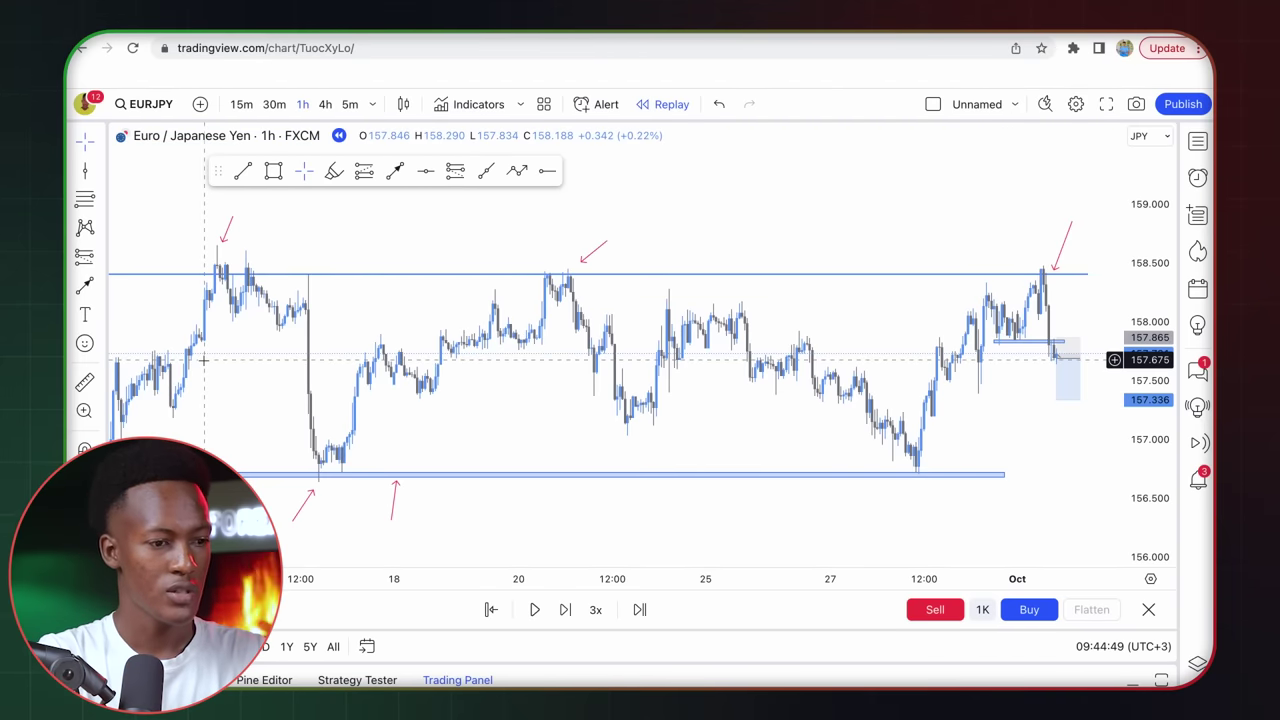
Step: Mark the EURJPY resistance near 158.4 as a blue rectangle zone
{"action": "scroll", "coordinate": [390, 345], "scroll_direction": "left", "scroll_amount": 5}
{"action": "scroll", "coordinate": [385, 348], "scroll_direction": "left", "scroll_amount": 6}
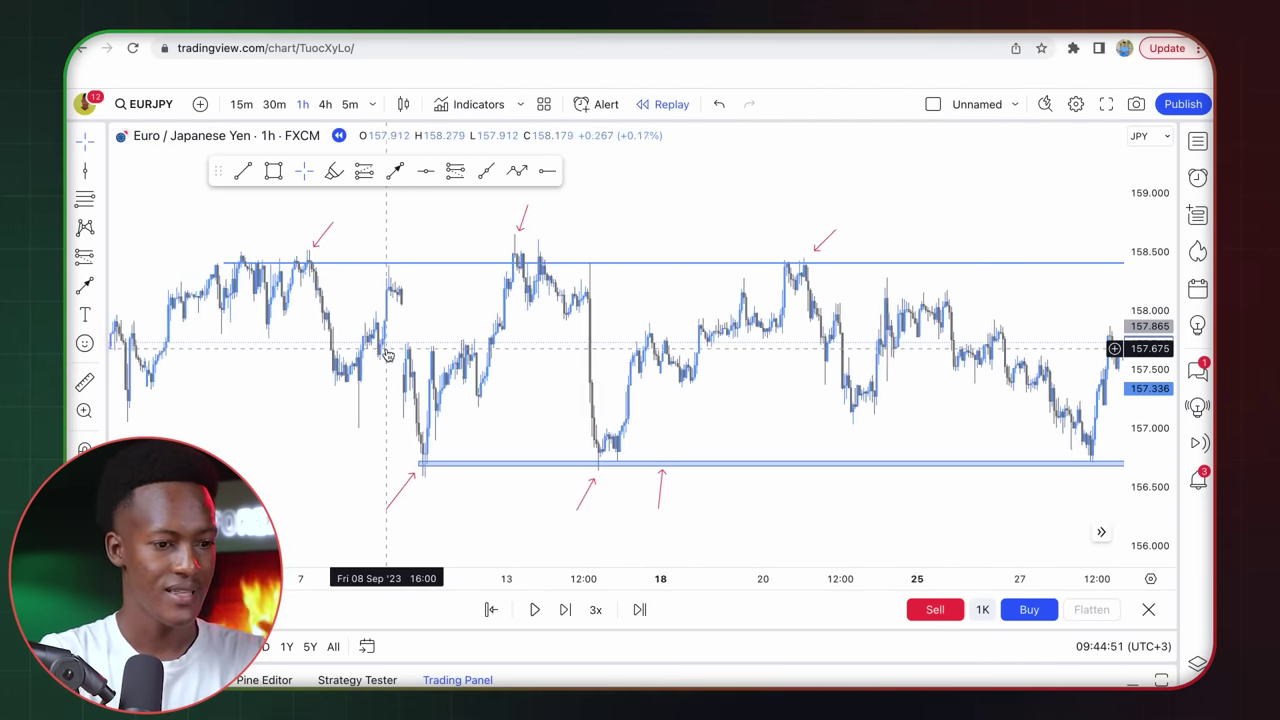
{"action": "scroll", "coordinate": [594, 350], "scroll_direction": "right", "scroll_amount": 5}
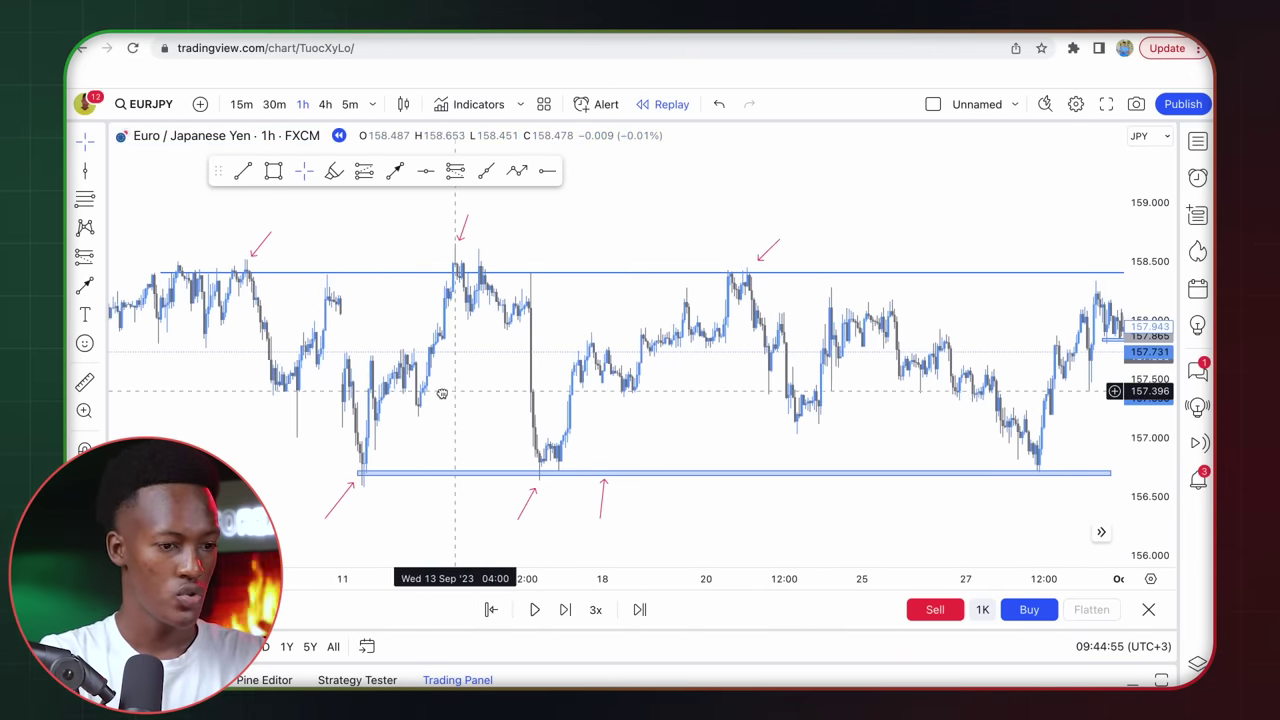
{"action": "scroll", "coordinate": [443, 394], "scroll_direction": "right", "scroll_amount": 1}
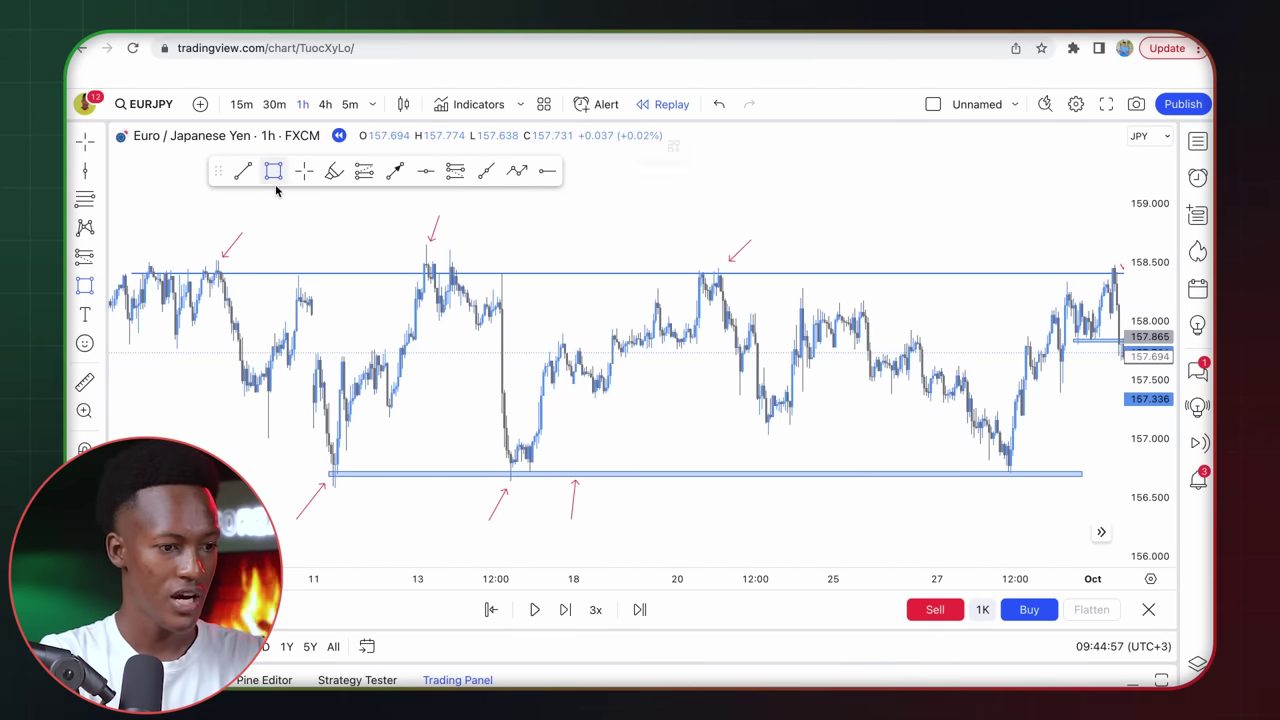
{"action": "mouse_move", "coordinate": [136, 264]}
{"action": "left_mouse_down"}
{"action": "mouse_move", "coordinate": [1116, 262]}
{"action": "mouse_move", "coordinate": [1116, 274]}
{"action": "left_mouse_up"}
{"action": "left_click", "coordinate": [1110, 300]}
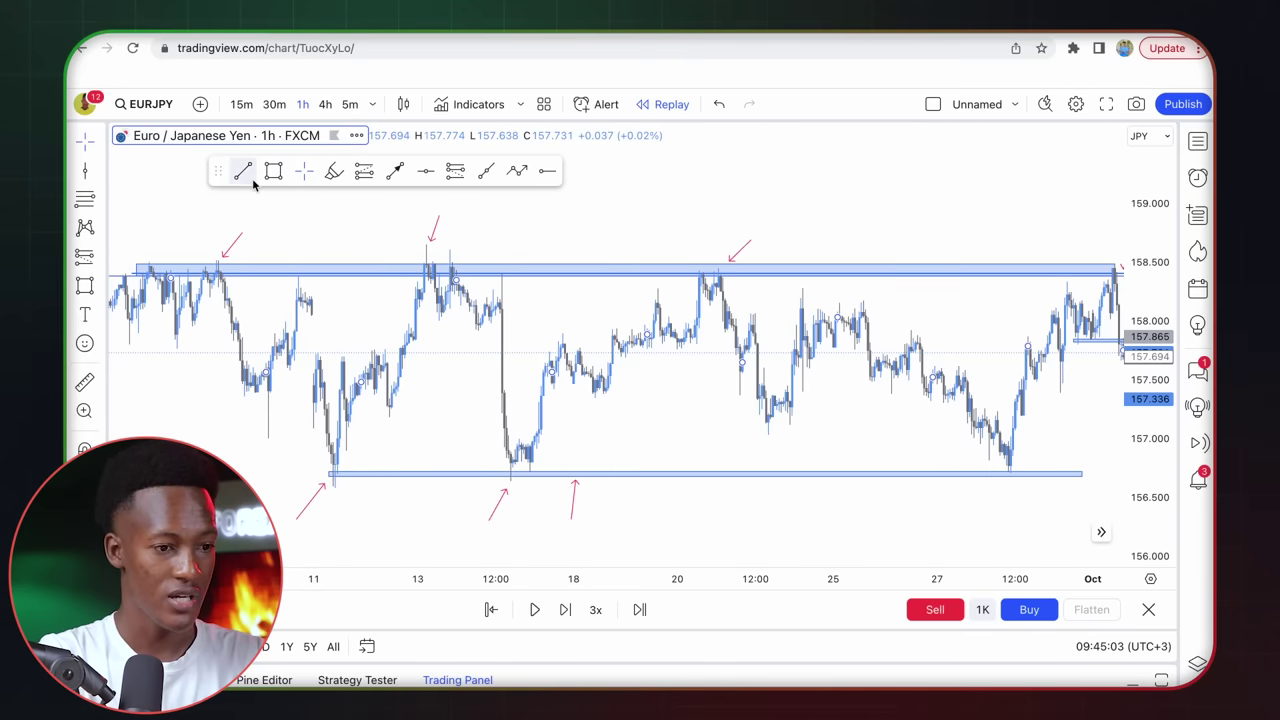
Step: Redraw the support zone along the swing lows near 156.7, then reselect the upper resistance zone
{"action": "left_click_drag", "start_coordinate": [324, 466], "coordinate": [1090, 481]}
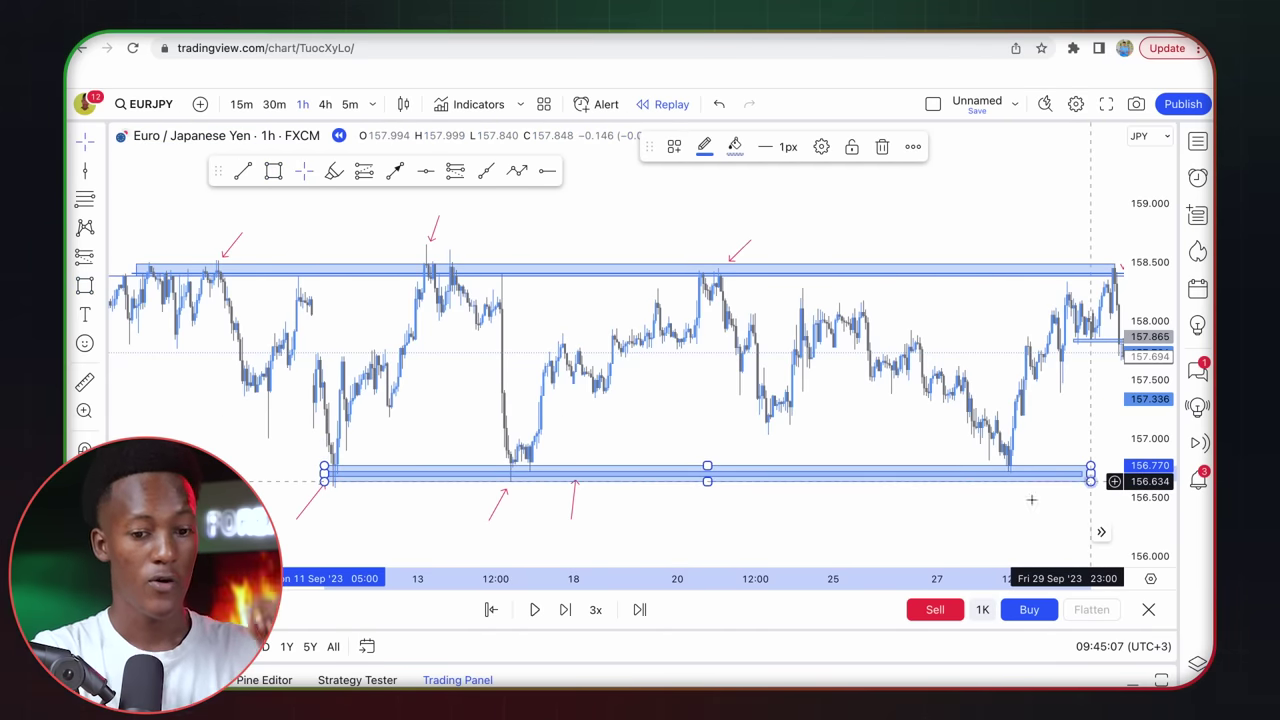
{"action": "left_click", "coordinate": [900, 520]}
{"action": "scroll", "coordinate": [808, 423], "scroll_direction": "right", "scroll_amount": 3}
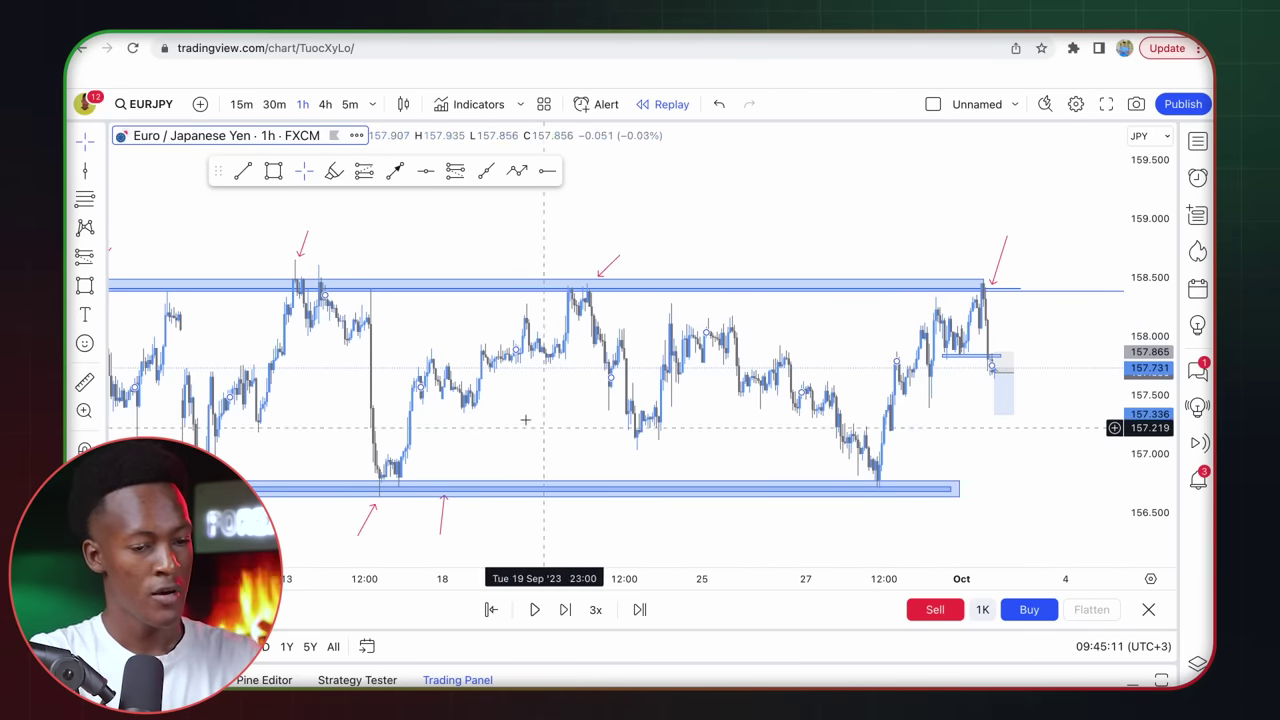
{"action": "scroll", "coordinate": [385, 350], "scroll_direction": "left", "scroll_amount": 1}
{"action": "scroll", "coordinate": [251, 340], "scroll_direction": "left", "scroll_amount": 3}
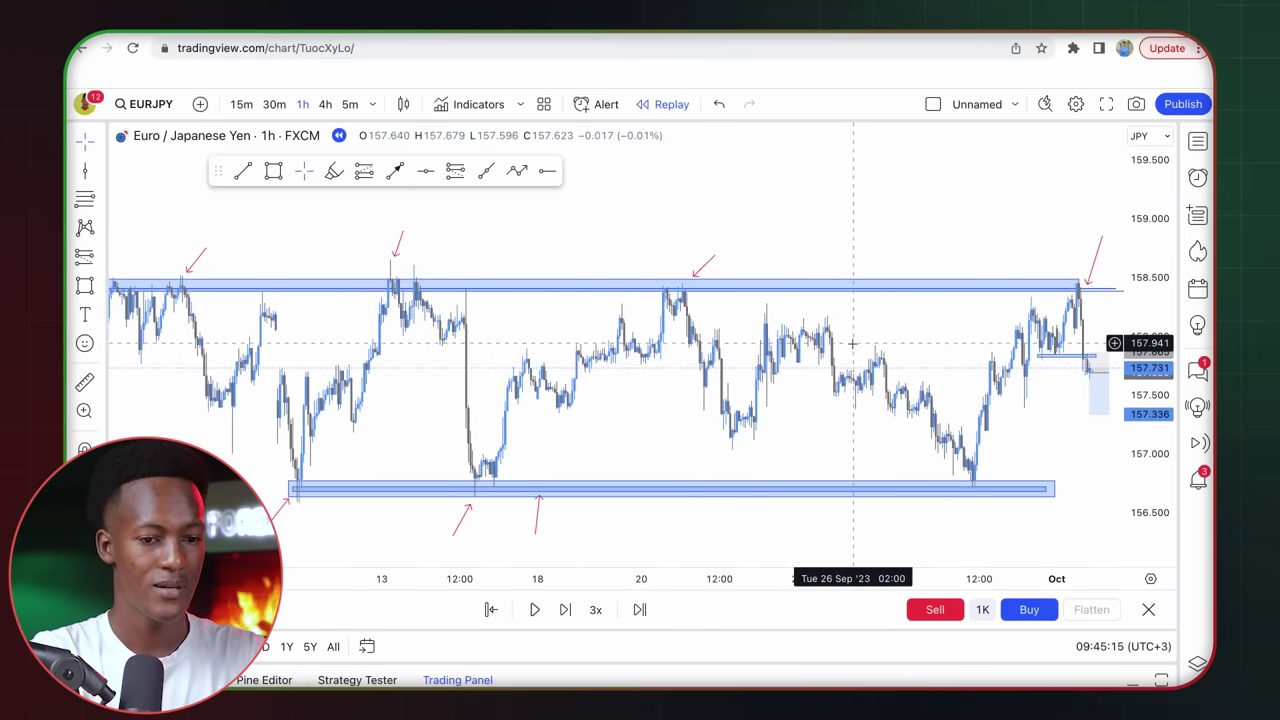
{"action": "scroll", "coordinate": [857, 330], "scroll_direction": "right", "scroll_amount": 2}
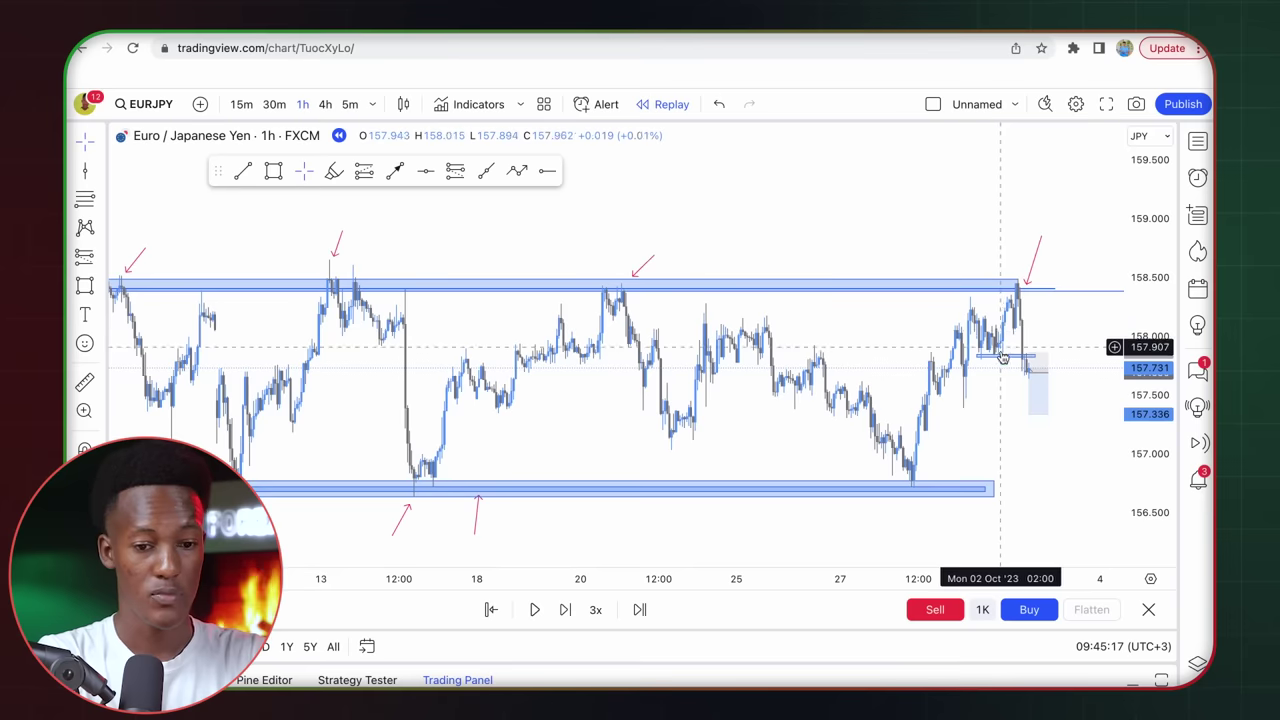
{"action": "left_click", "coordinate": [1018, 282]}
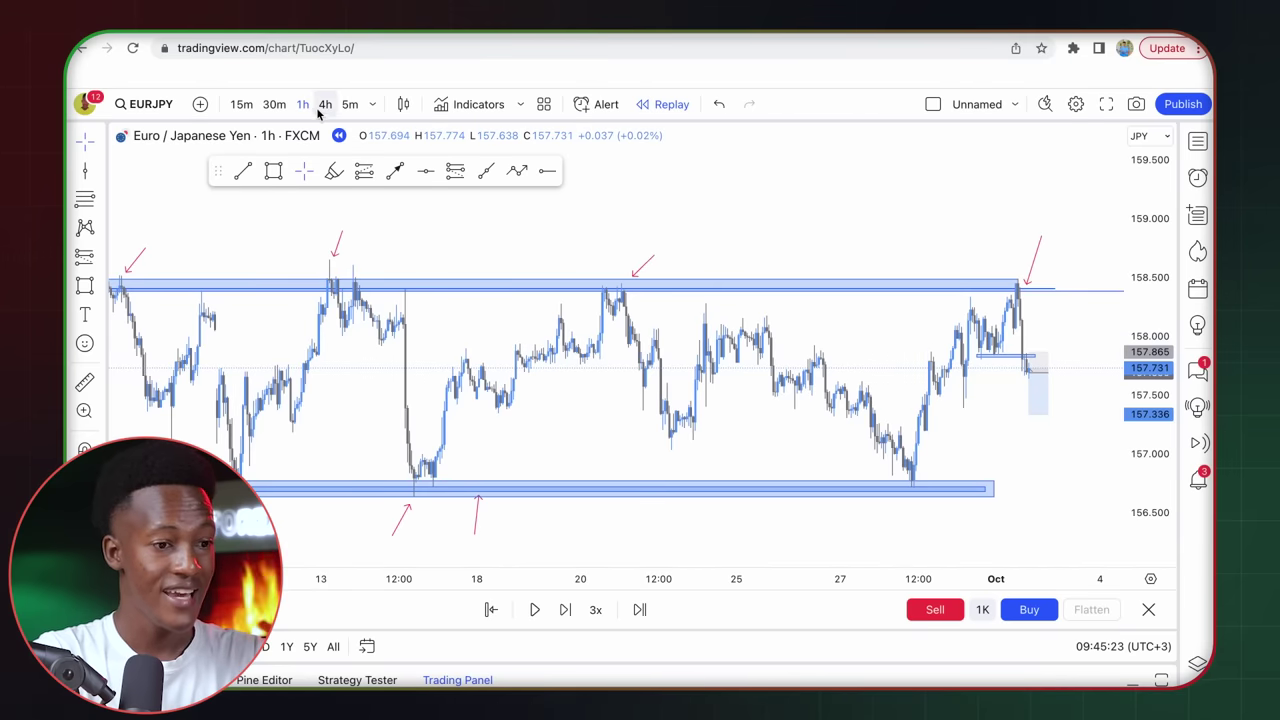
Step: Switch EURJPY to the 15-minute timeframe with a taller price scale
{"action": "left_click", "coordinate": [242, 104]}
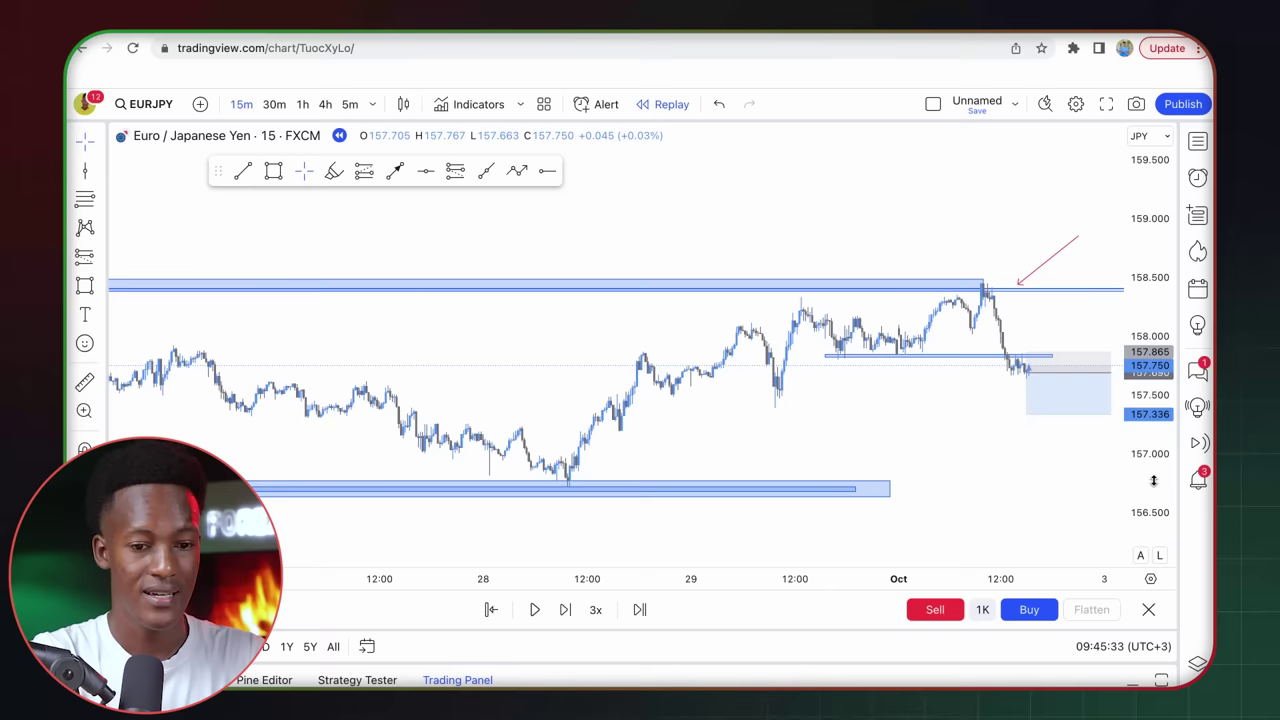
{"action": "left_click_drag", "start_coordinate": [1153, 481], "coordinate": [1153, 440]}
{"action": "scroll", "coordinate": [883, 371], "scroll_direction": "right", "scroll_amount": 5}
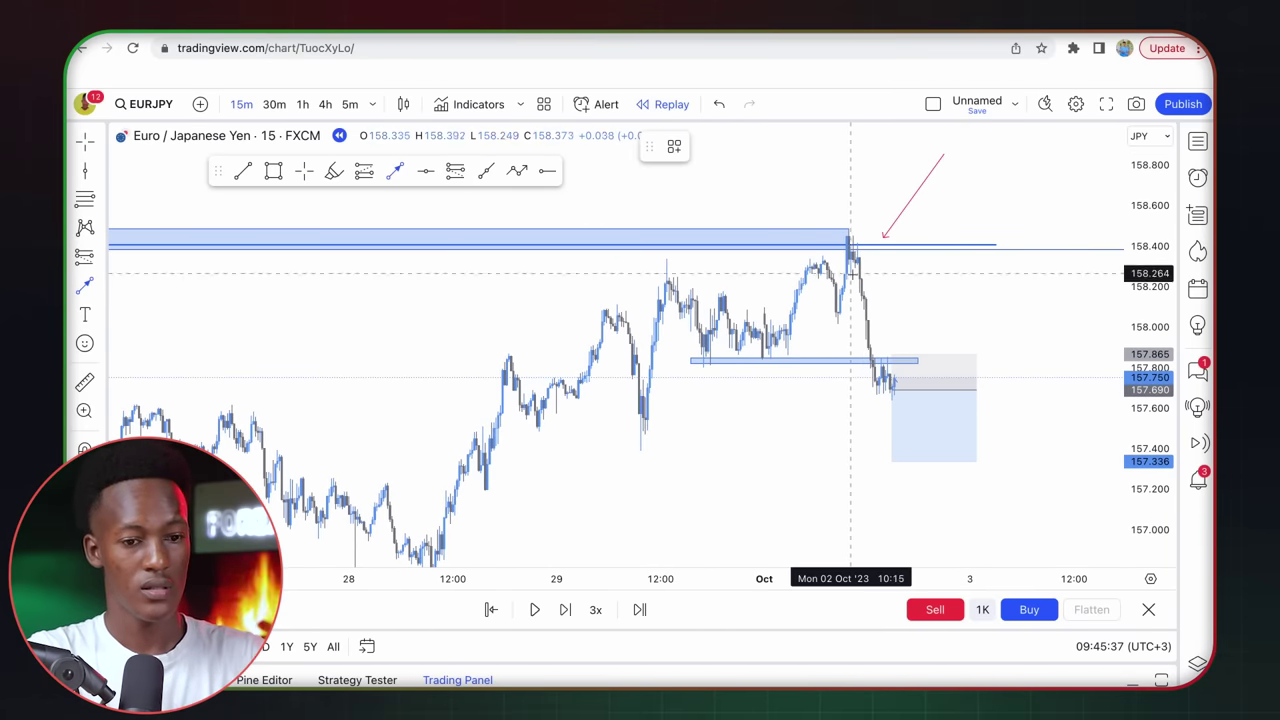
Step: Draw a pink path line from above resistance down past the broken level, adjusting its anchors
{"action": "left_click_drag", "start_coordinate": [893, 221], "coordinate": [881, 295]}
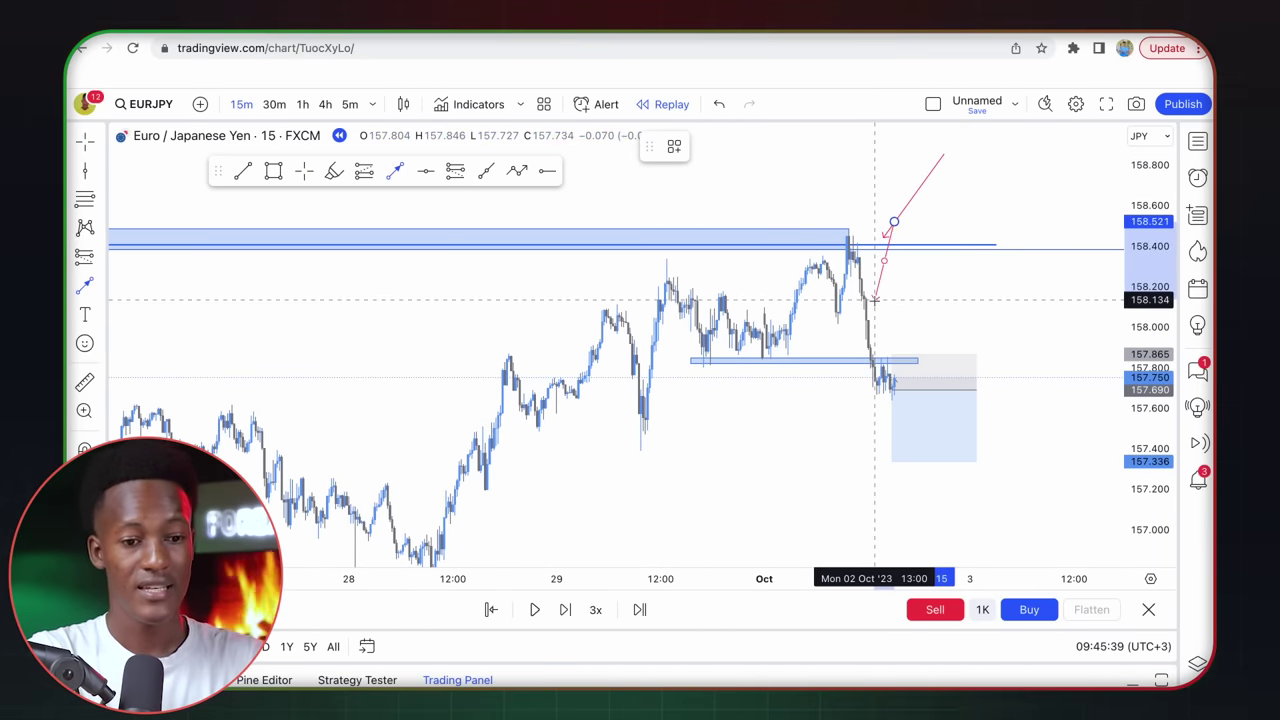
{"action": "left_click", "coordinate": [901, 291]}
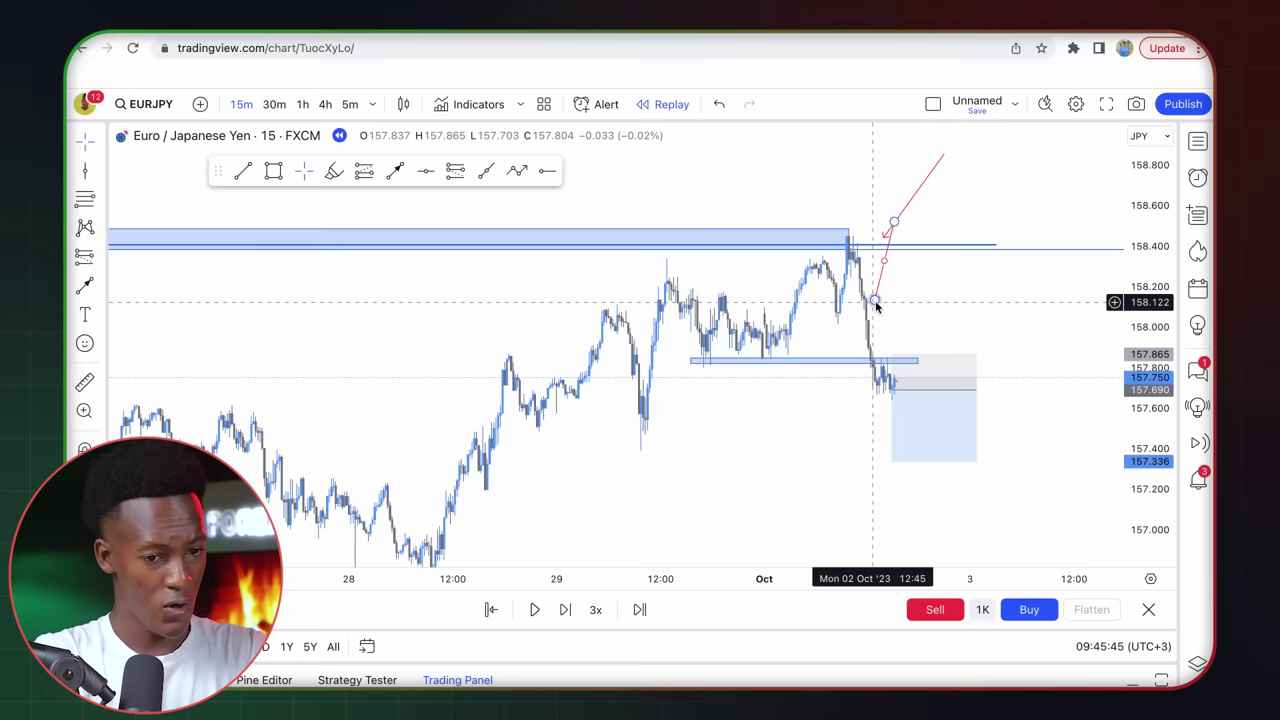
{"action": "left_click_drag", "start_coordinate": [885, 280], "coordinate": [868, 248]}
{"action": "left_click_drag", "start_coordinate": [870, 360], "coordinate": [880, 375]}
{"action": "left_click", "coordinate": [980, 311]}
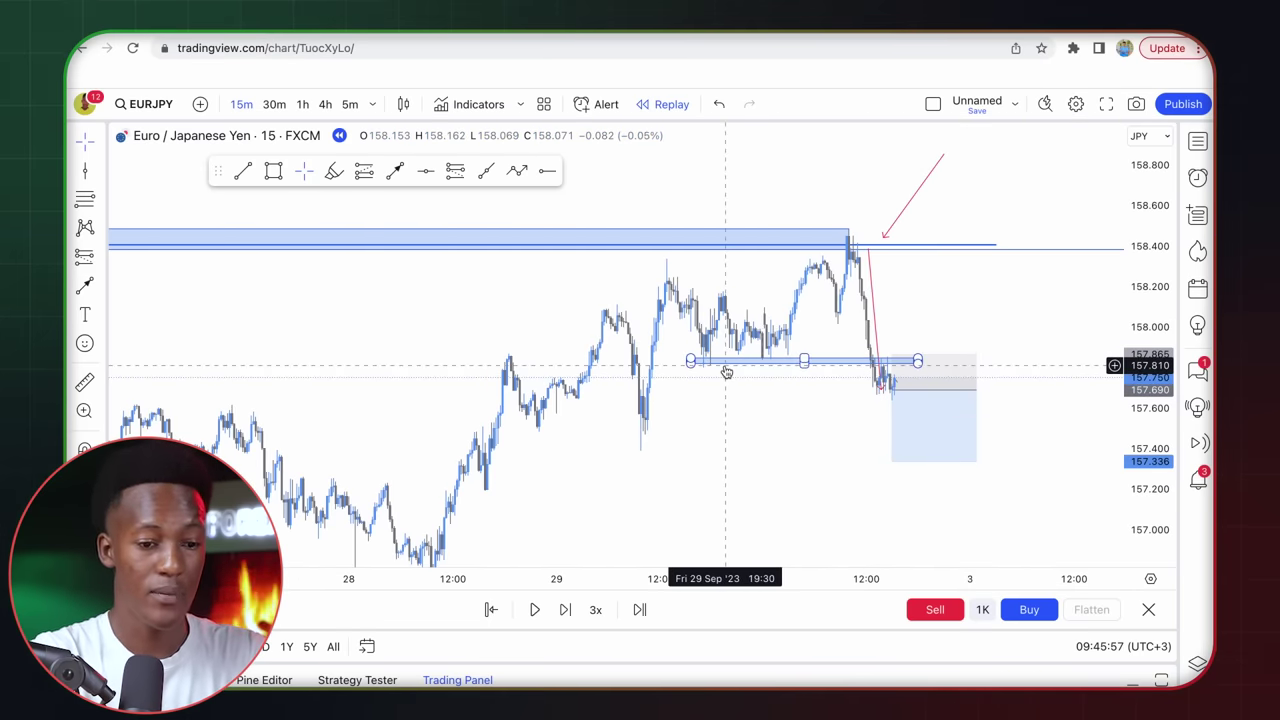
{"action": "scroll", "coordinate": [723, 365], "scroll_direction": "up", "scroll_amount": 5}
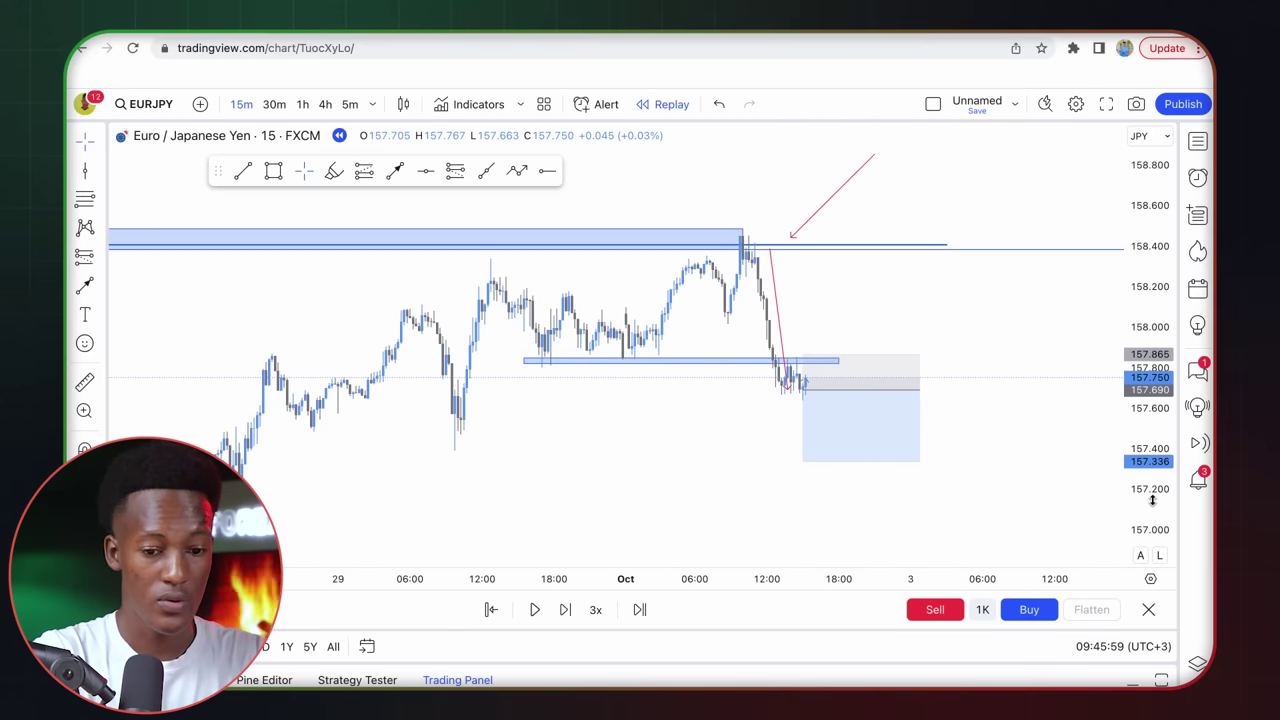
{"action": "left_click_drag", "start_coordinate": [752, 453], "coordinate": [728, 403]}
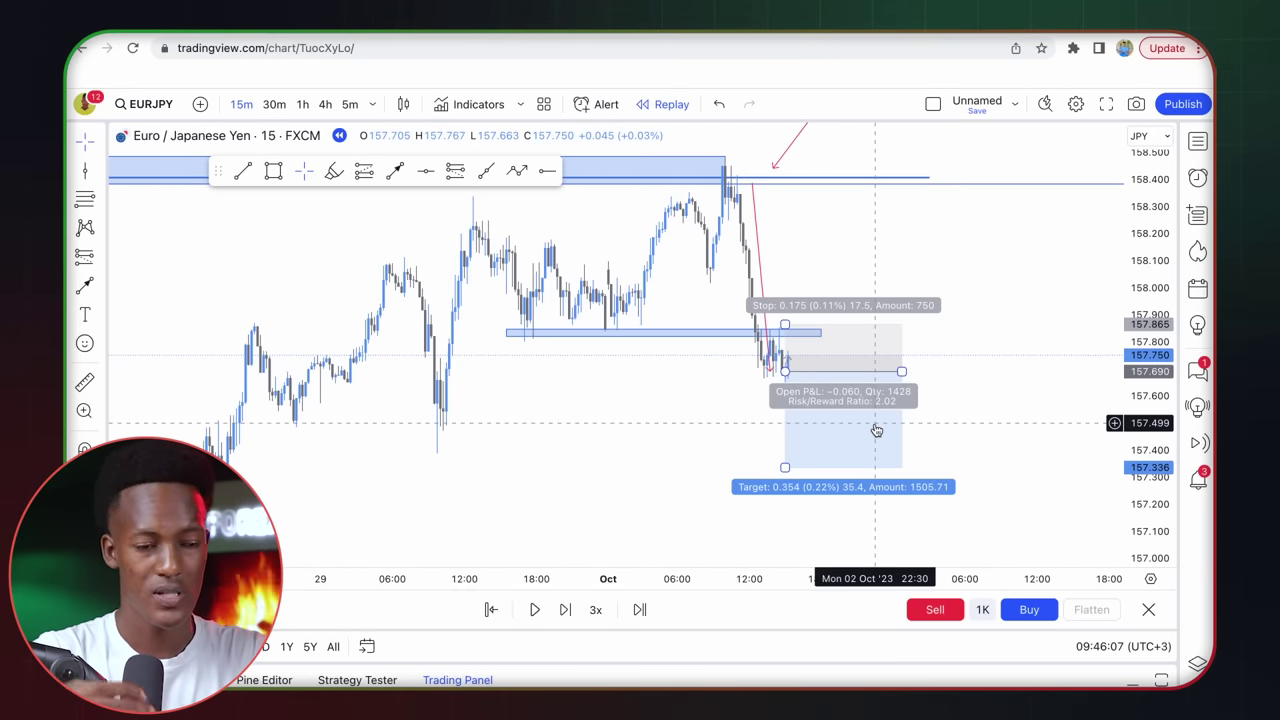
Step: Run the replay on the 5-minute chart until price hits 157.336, pause, and return to 1-hour
{"action": "left_click", "coordinate": [350, 104]}
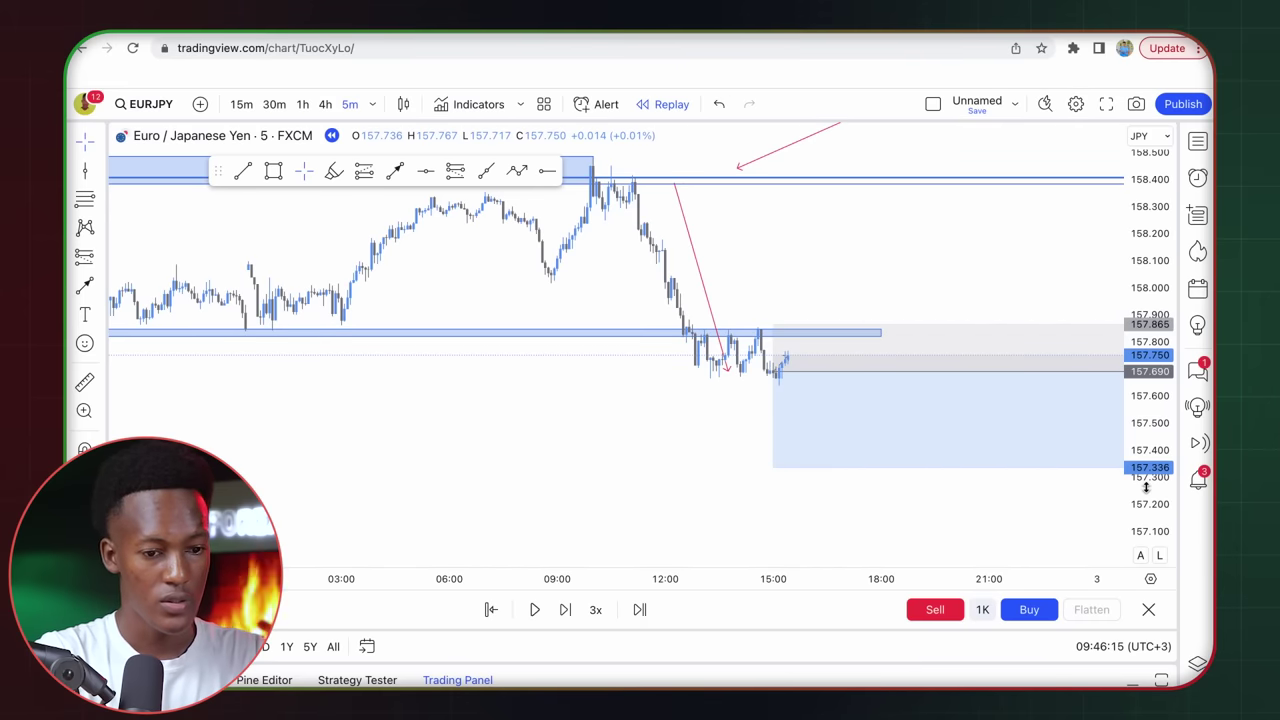
{"action": "left_click_drag", "start_coordinate": [1147, 487], "coordinate": [1147, 450]}
{"action": "left_click_drag", "start_coordinate": [737, 406], "coordinate": [591, 406]}
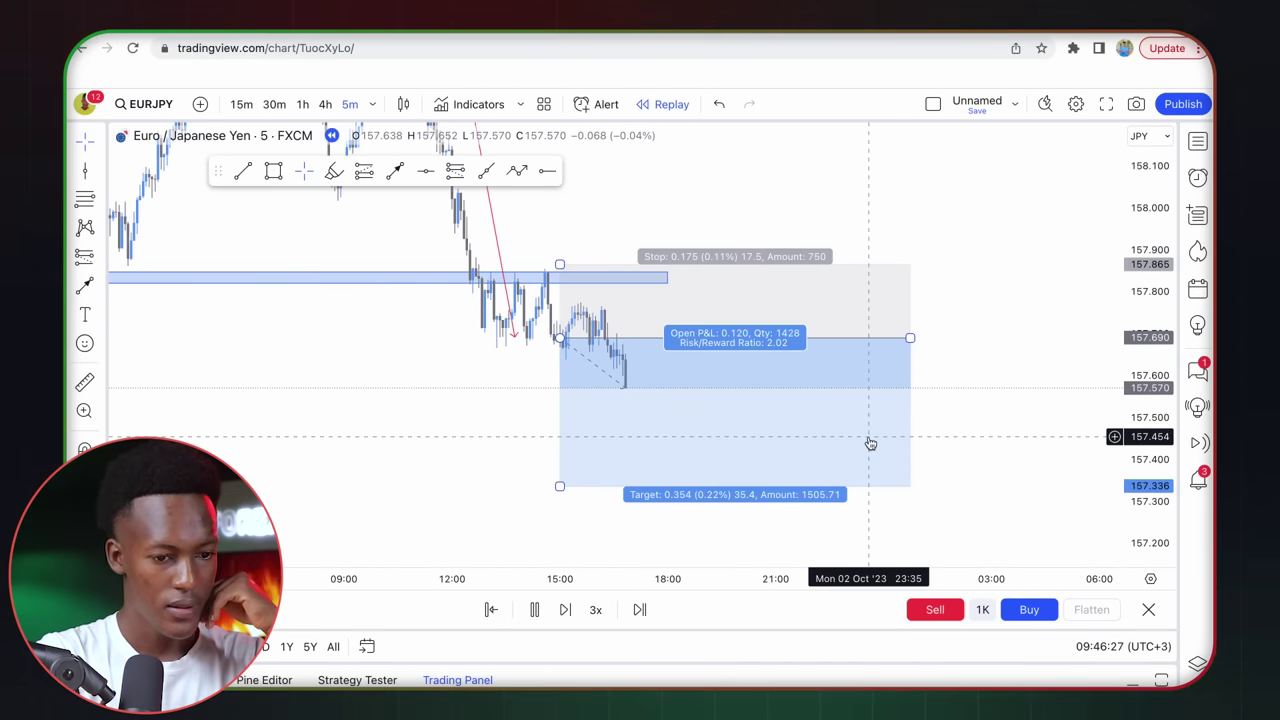
{"action": "left_click", "coordinate": [534, 610]}
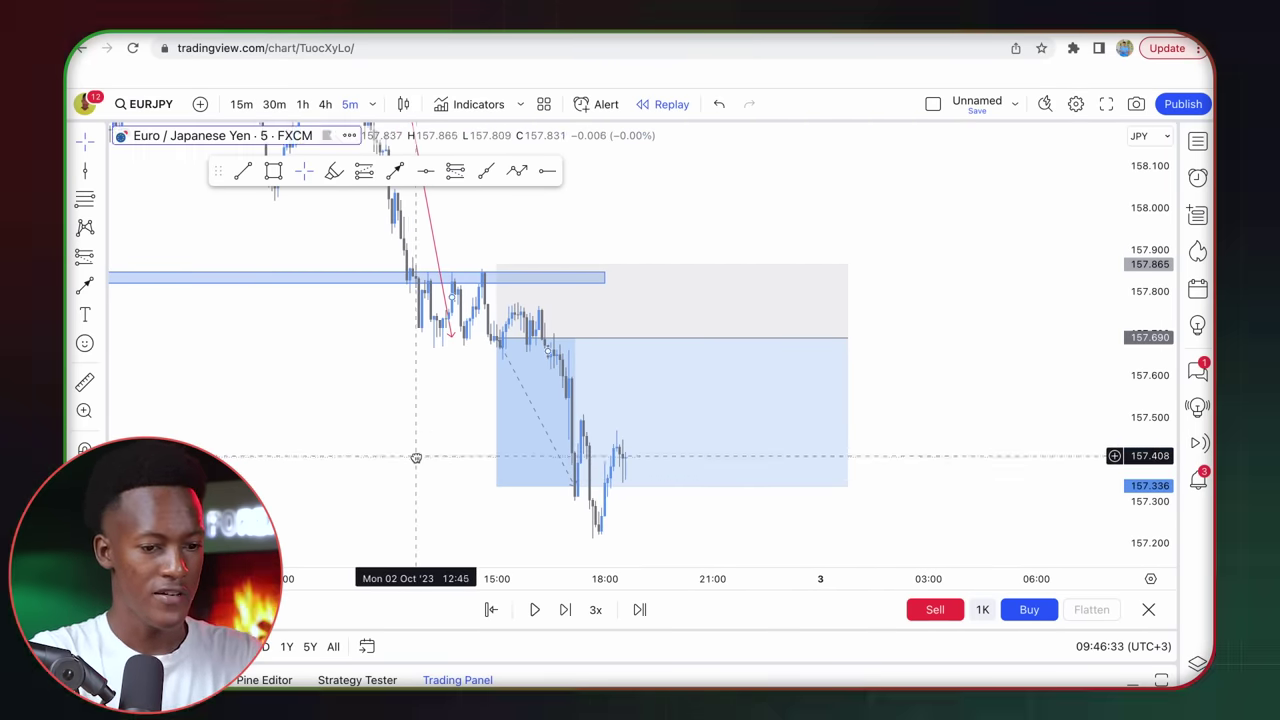
{"action": "left_click_drag", "start_coordinate": [417, 457], "coordinate": [739, 449]}
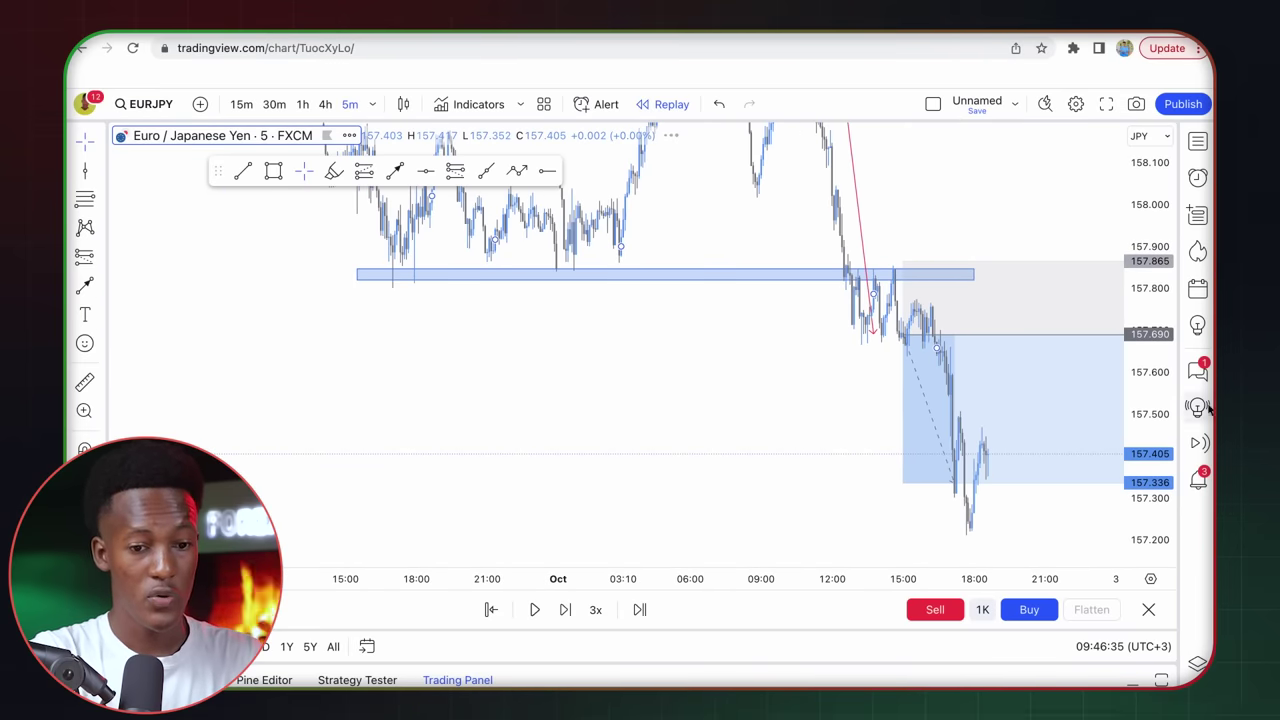
{"action": "left_click", "coordinate": [300, 106]}
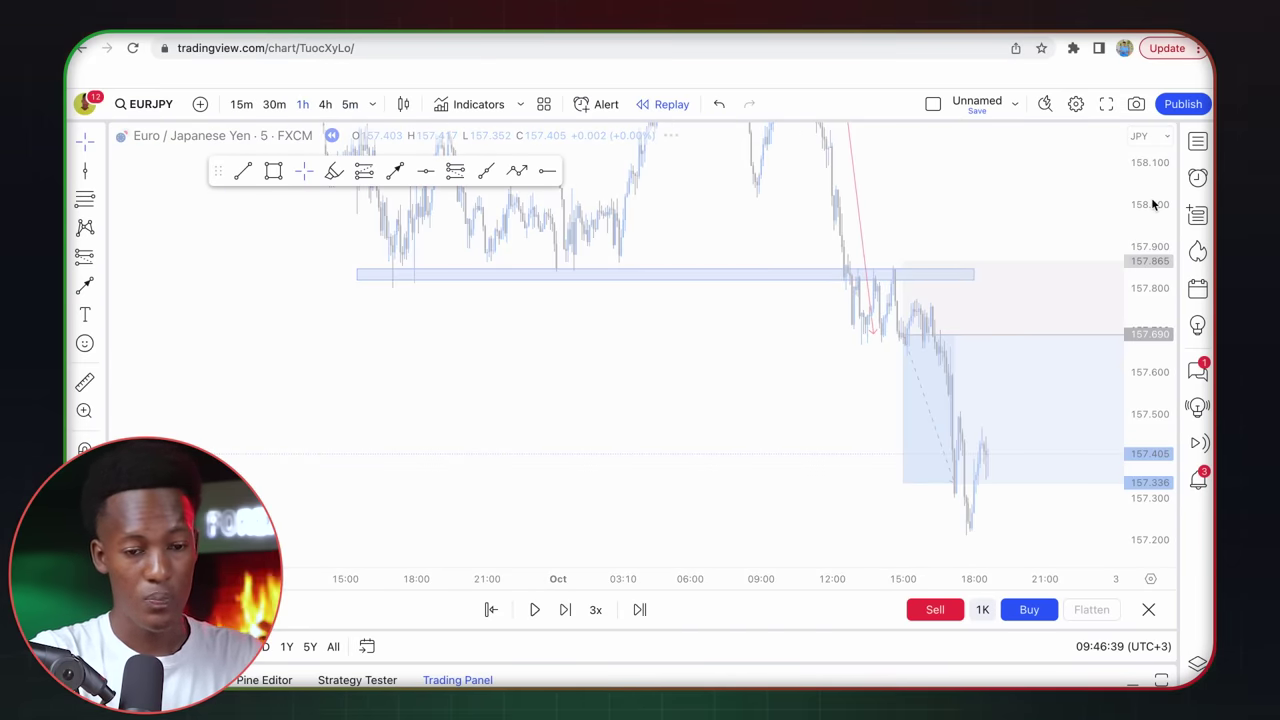
Step: Extend the EURJPY support zone right to 04 Oct
{"action": "left_click_drag", "start_coordinate": [1152, 200], "coordinate": [1148, 300]}
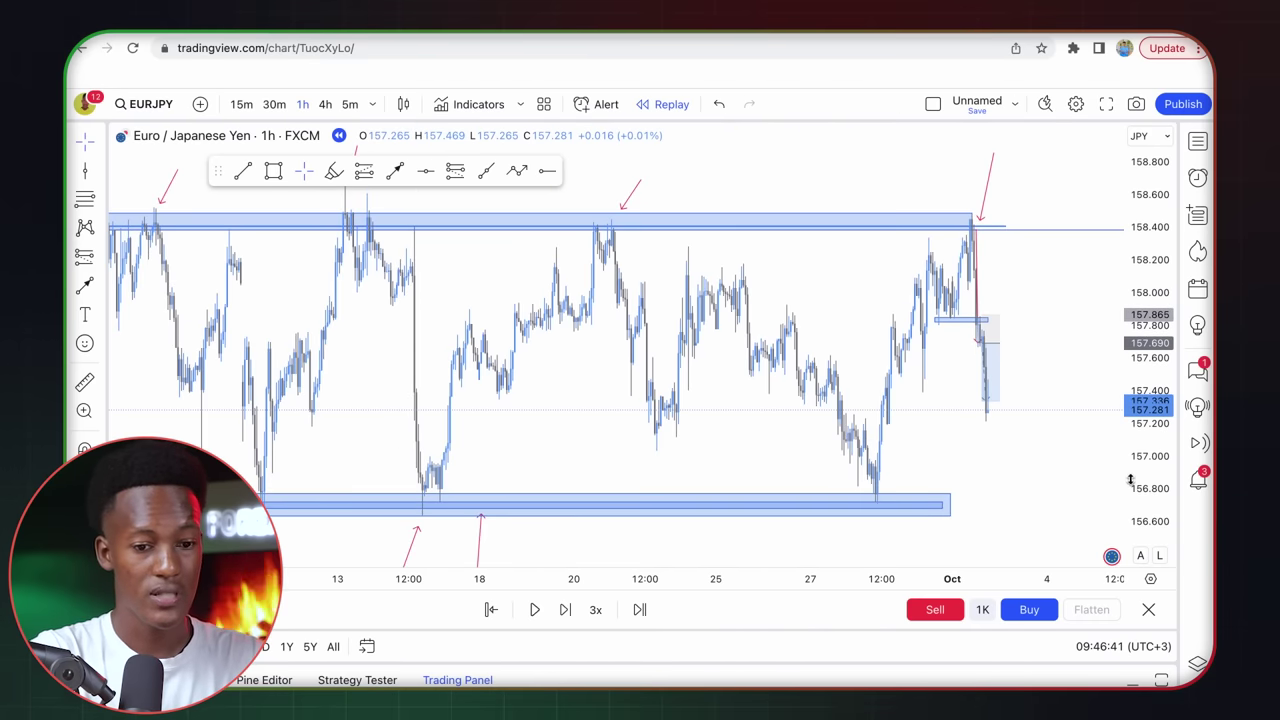
{"action": "scroll", "coordinate": [903, 434], "scroll_direction": "up", "scroll_amount": 2}
{"action": "left_click", "coordinate": [897, 506]}
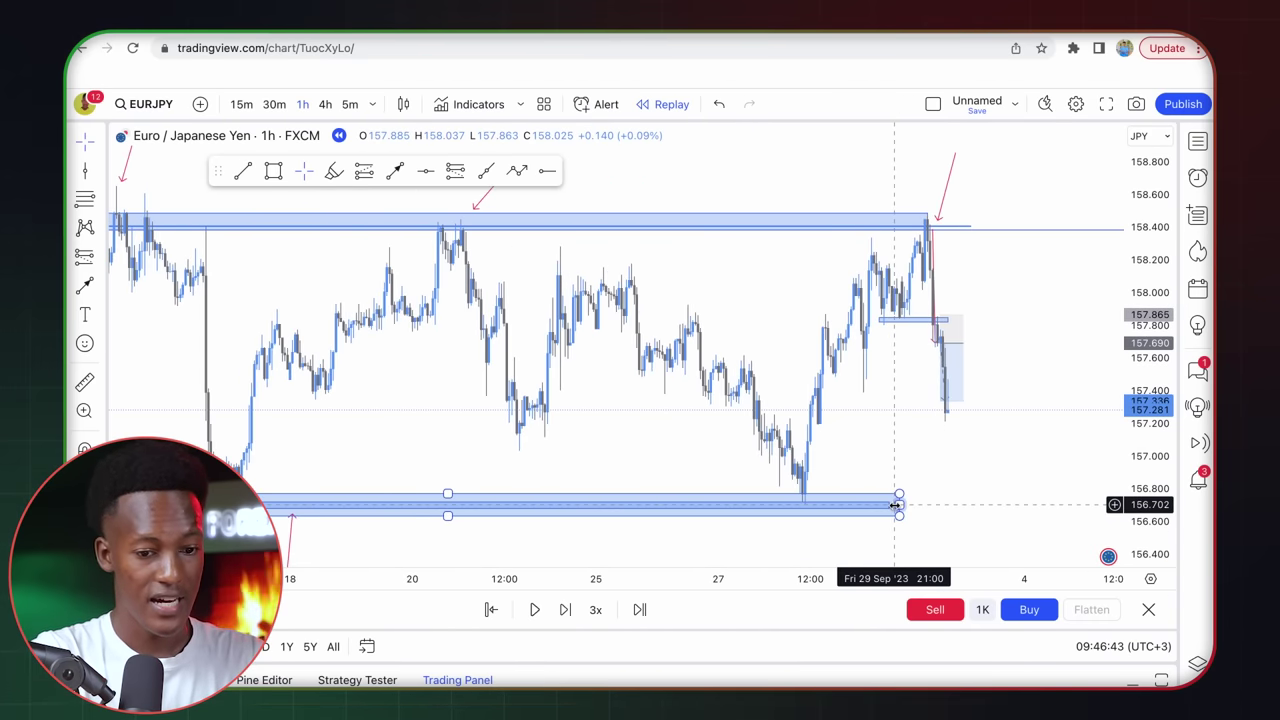
{"action": "left_click_drag", "start_coordinate": [899, 497], "coordinate": [1038, 504]}
Step: Draw a downward arrow from the latest price to the support zone
{"action": "left_click", "coordinate": [1006, 431]}
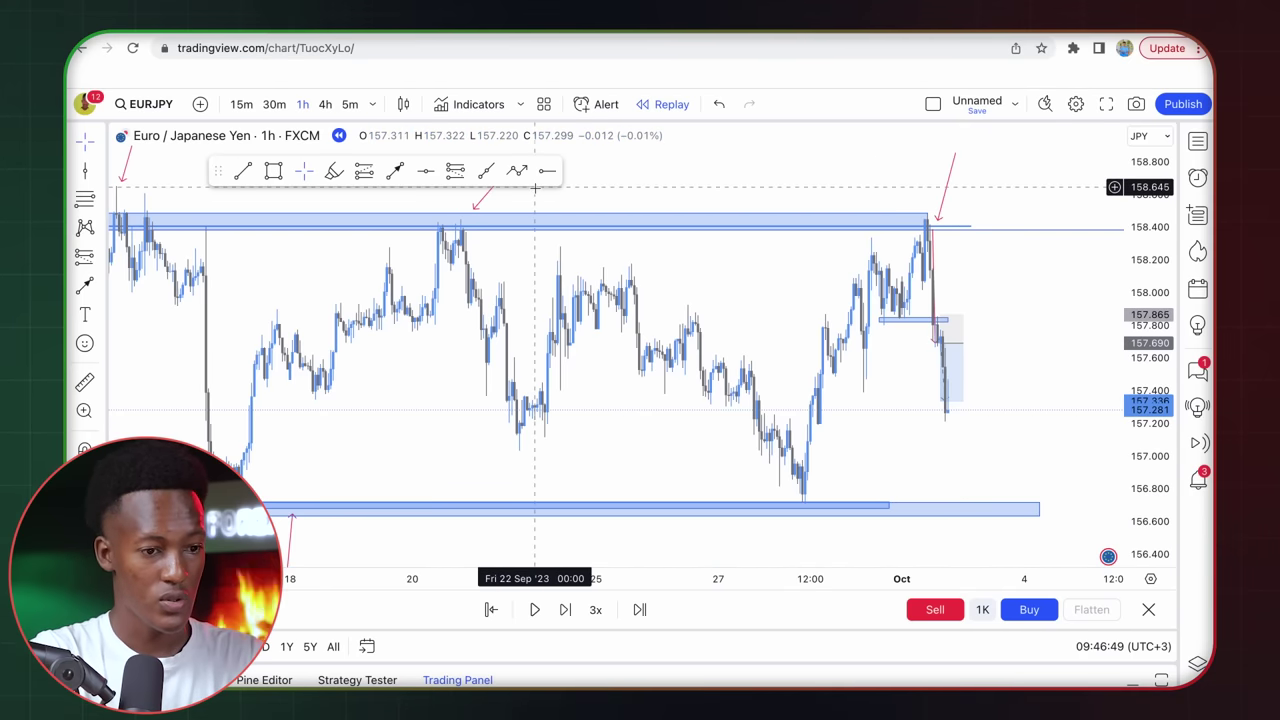
{"action": "left_click", "coordinate": [955, 408]}
{"action": "left_click", "coordinate": [958, 498]}
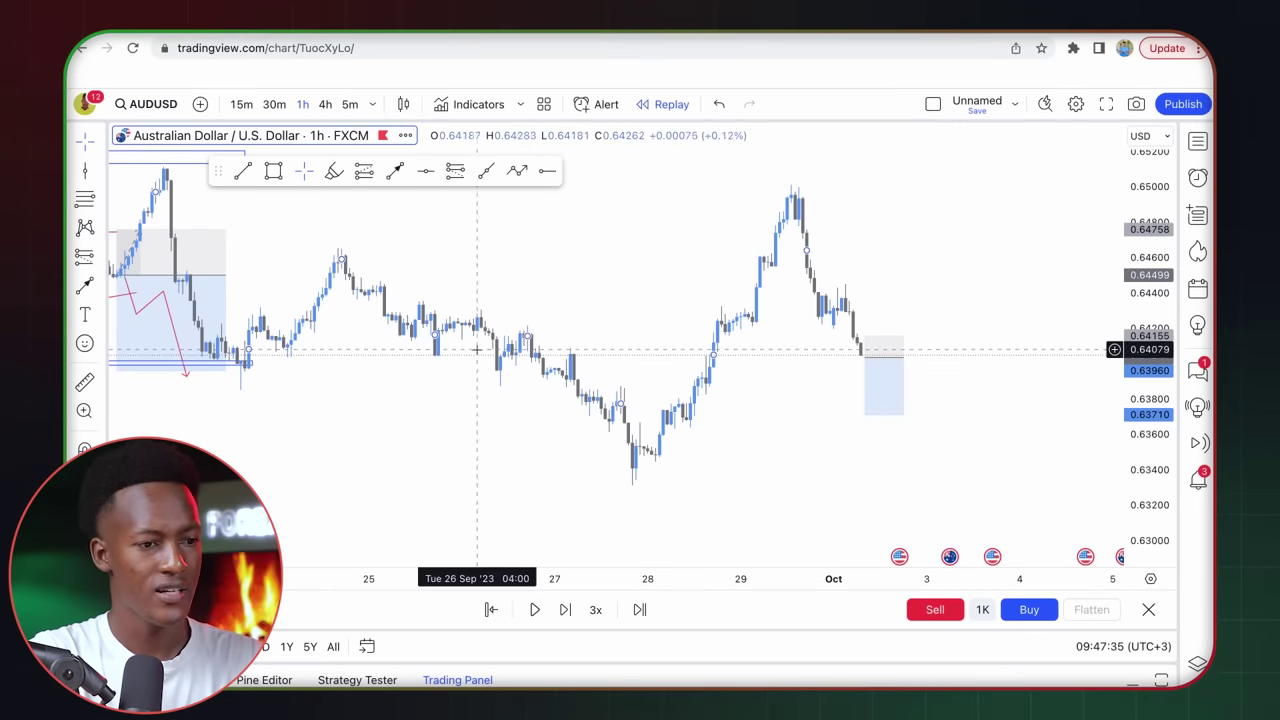
Step: Switch AUDUSD to 4-hour and extend the top resistance zone past the latest bars
{"action": "left_click", "coordinate": [325, 104]}
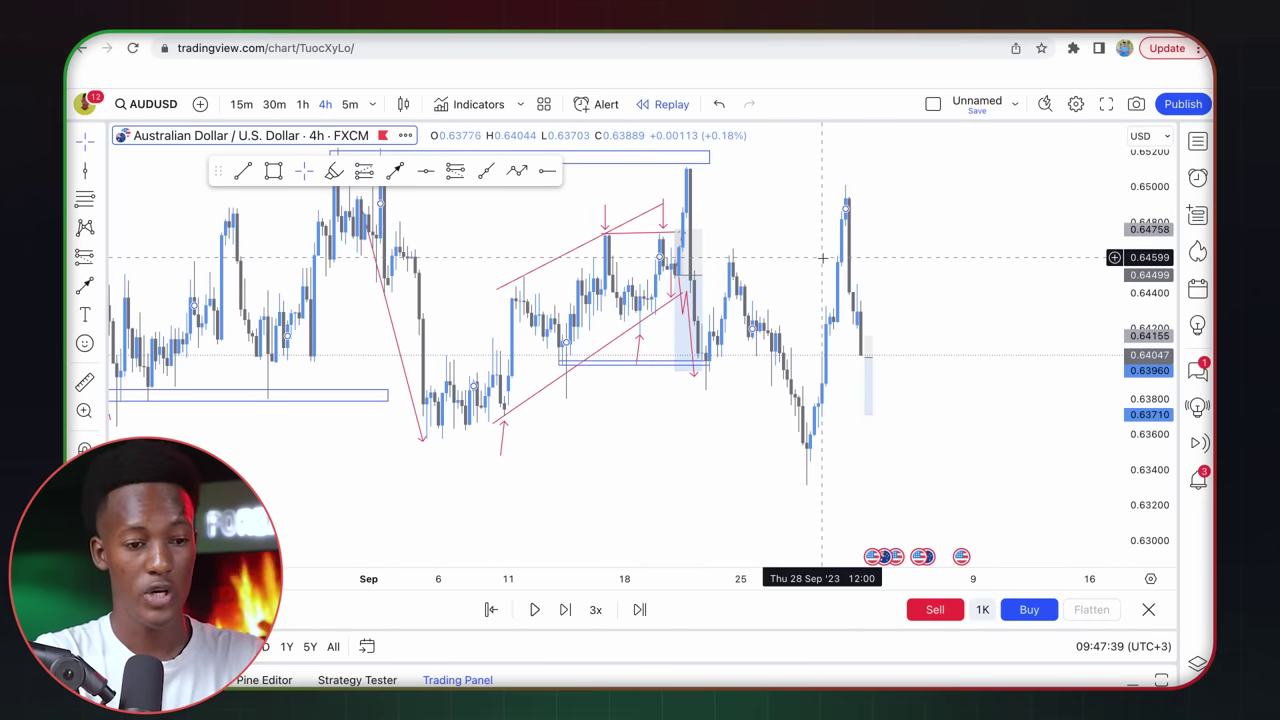
{"action": "left_click_drag", "start_coordinate": [991, 237], "coordinate": [926, 349]}
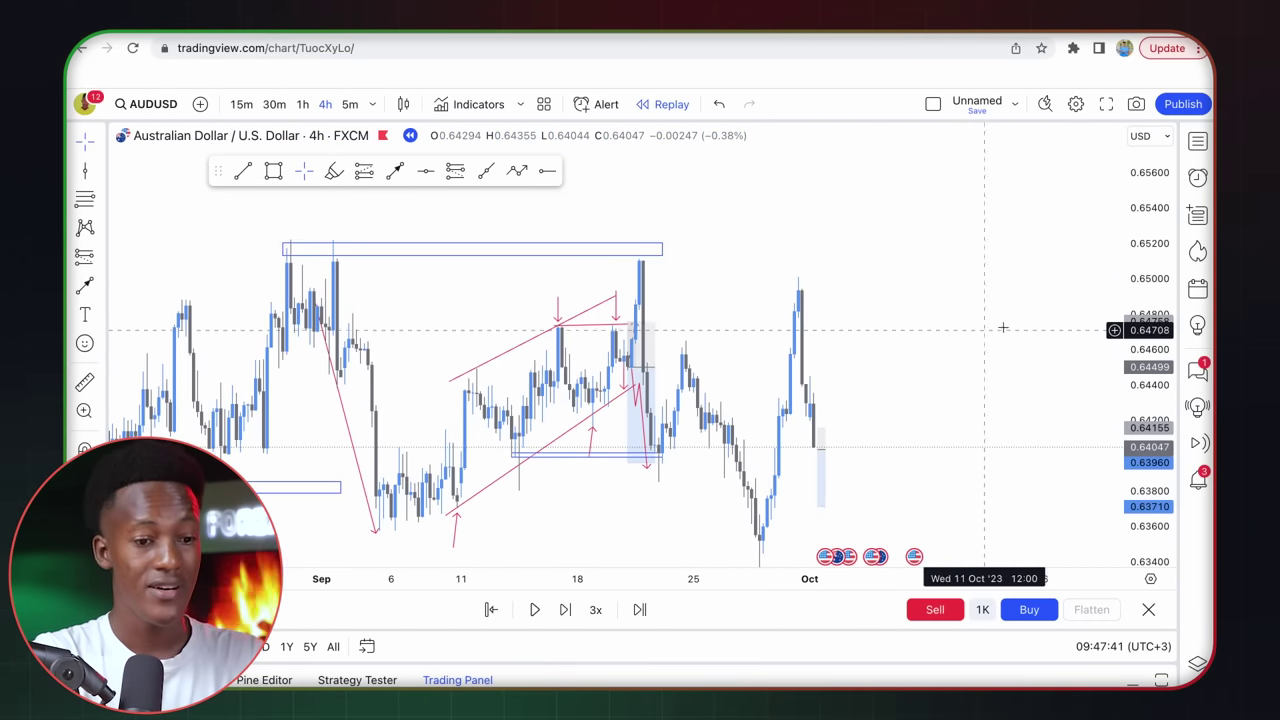
{"action": "scroll", "coordinate": [1003, 322], "scroll_direction": "left", "scroll_amount": 5}
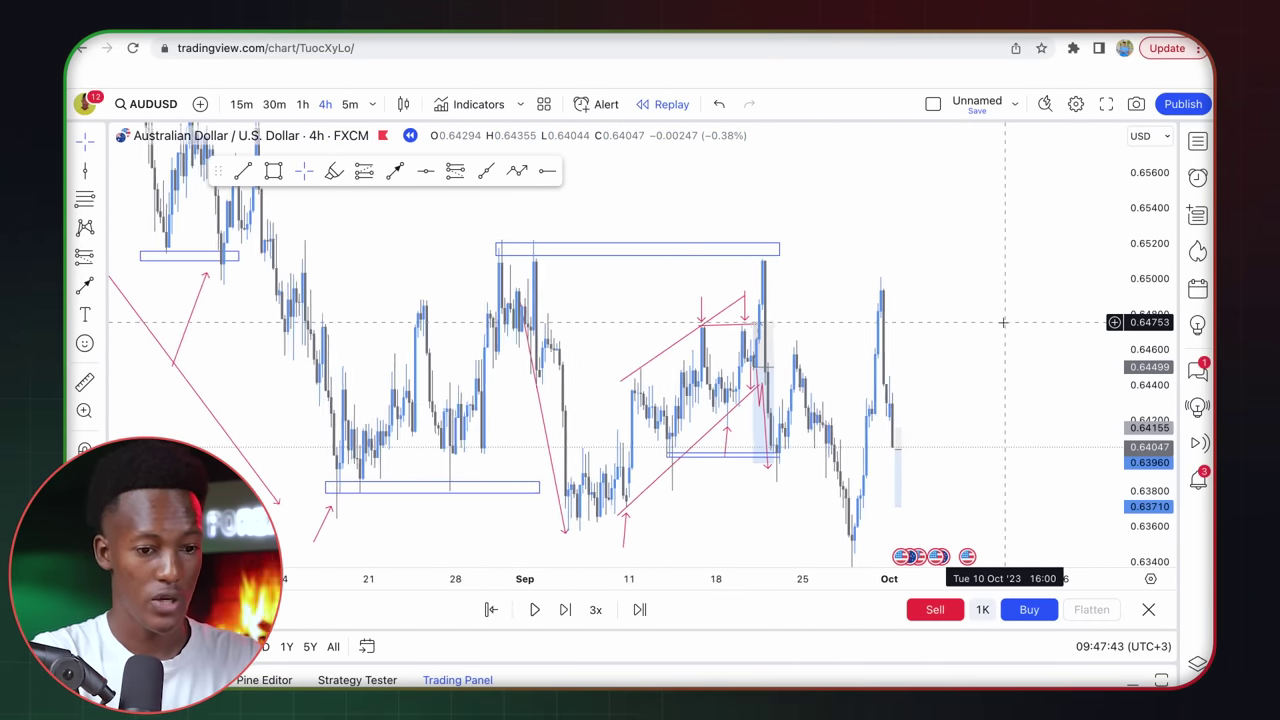
{"action": "scroll", "coordinate": [594, 339], "scroll_direction": "left", "scroll_amount": 1}
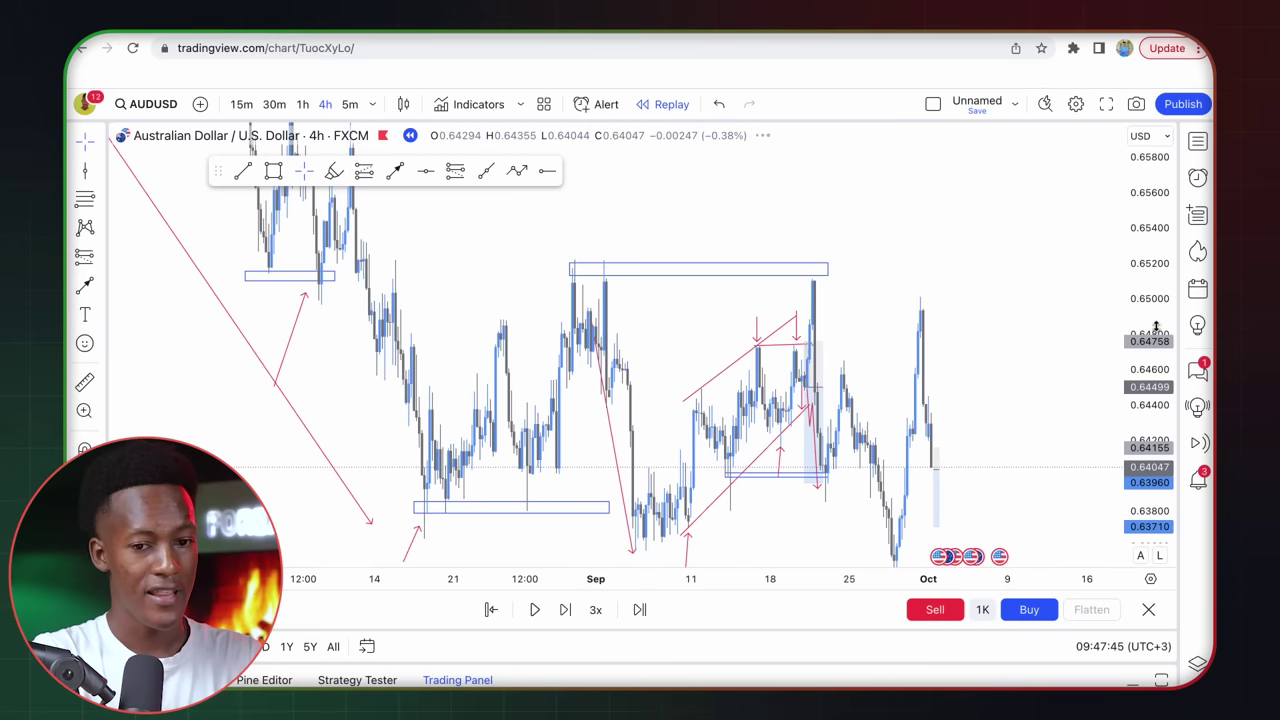
{"action": "left_click_drag", "start_coordinate": [1158, 233], "coordinate": [1159, 312]}
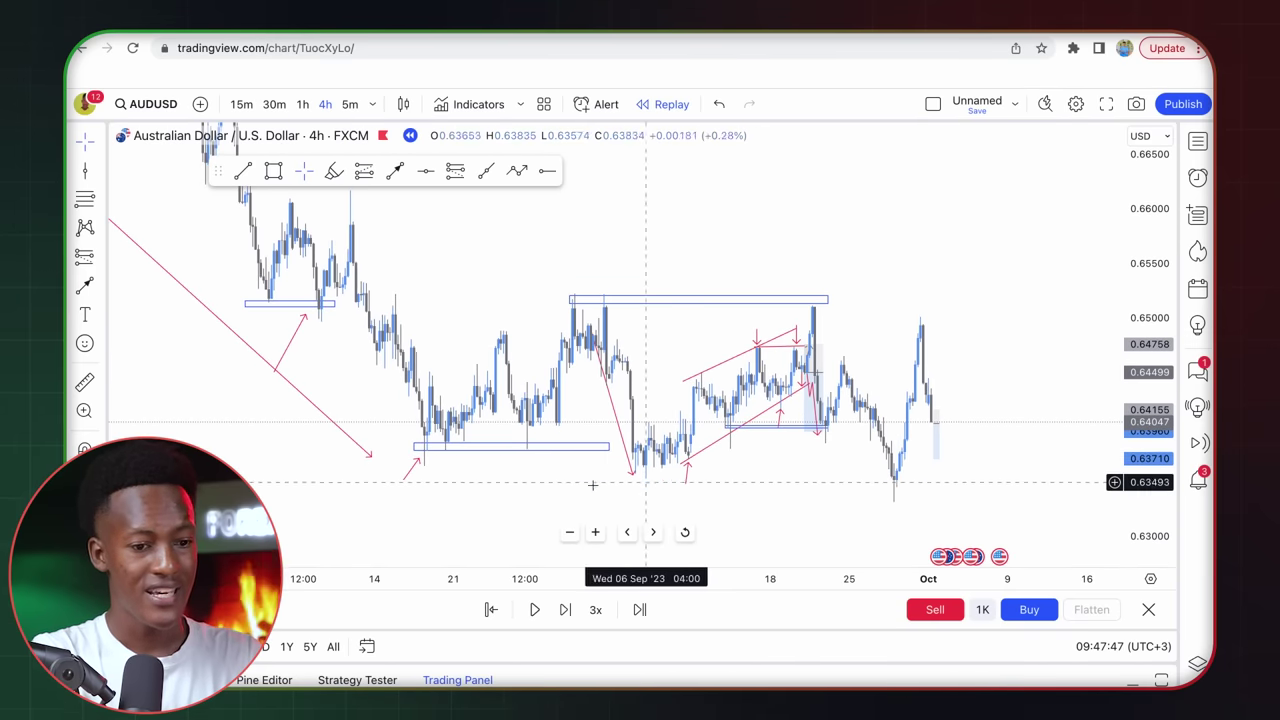
{"action": "left_click", "coordinate": [827, 299]}
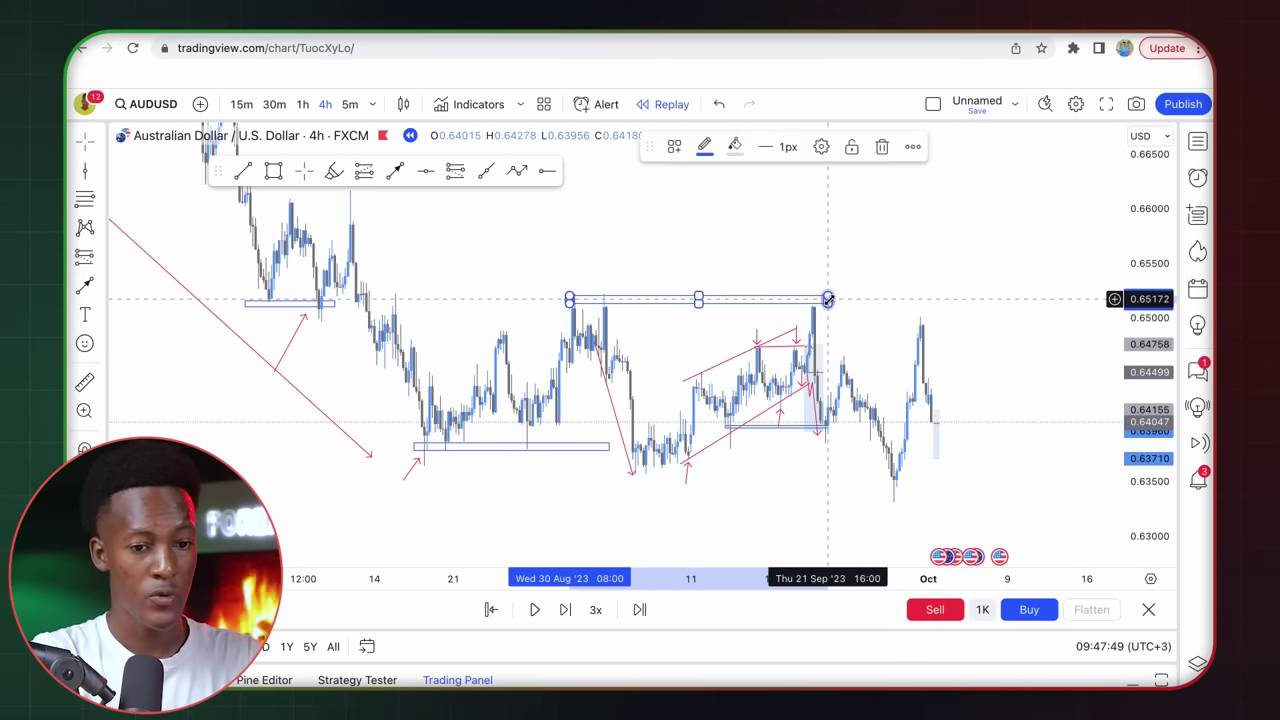
{"action": "left_click_drag", "start_coordinate": [827, 299], "coordinate": [933, 305]}
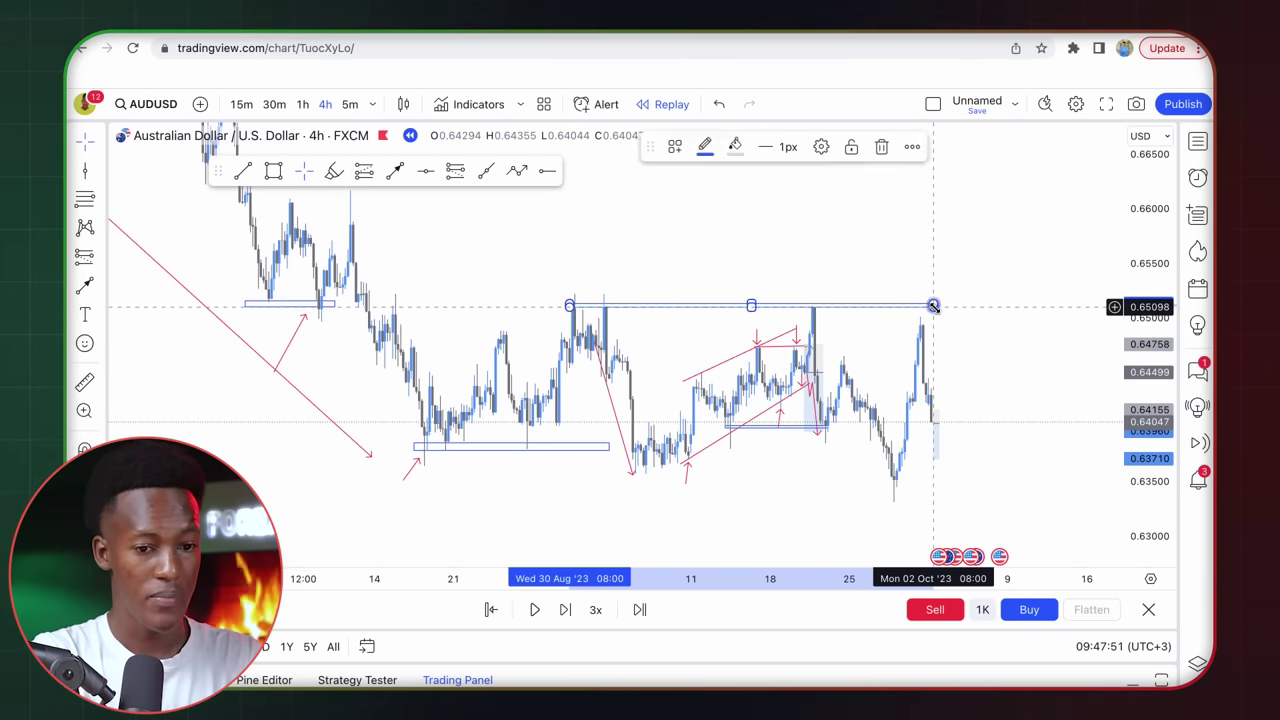
{"action": "left_click", "coordinate": [1025, 315]}
{"action": "left_click_drag", "start_coordinate": [751, 303], "coordinate": [740, 312]}
{"action": "left_click", "coordinate": [871, 243]}
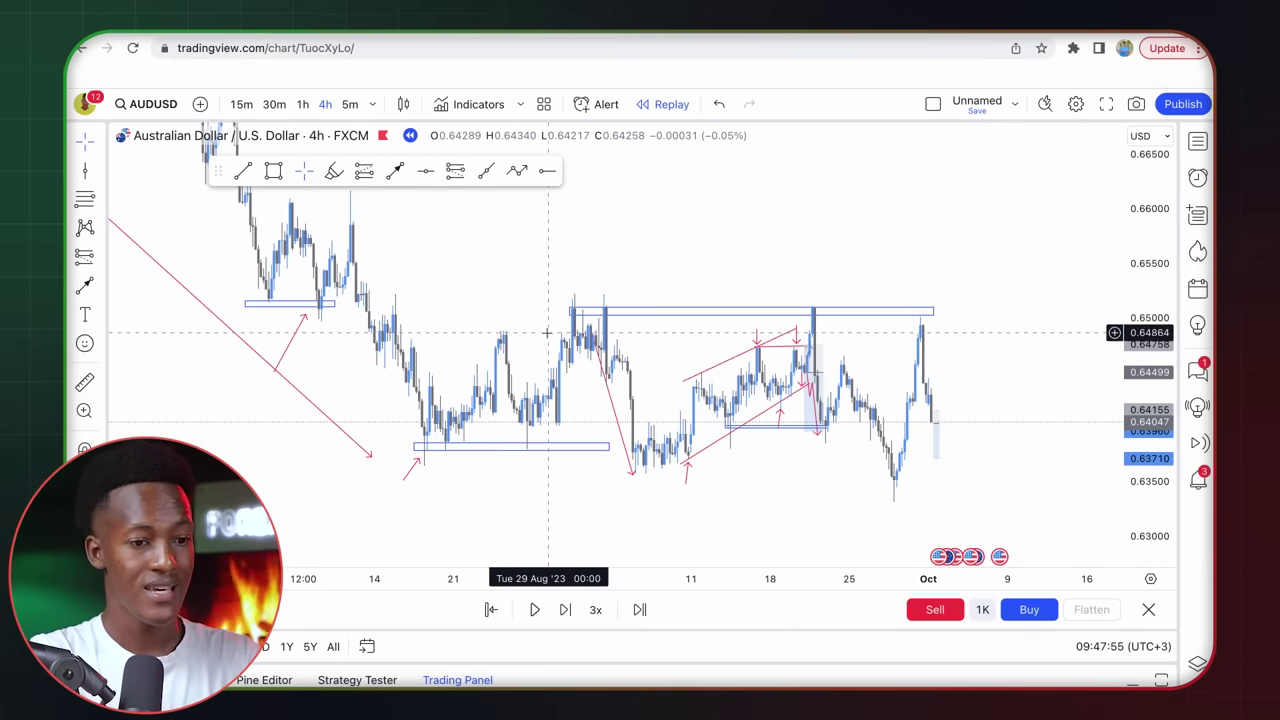
Step: Extend the bottom support zone near 0.637 right past the latest candles
{"action": "left_click_drag", "start_coordinate": [536, 352], "coordinate": [540, 376]}
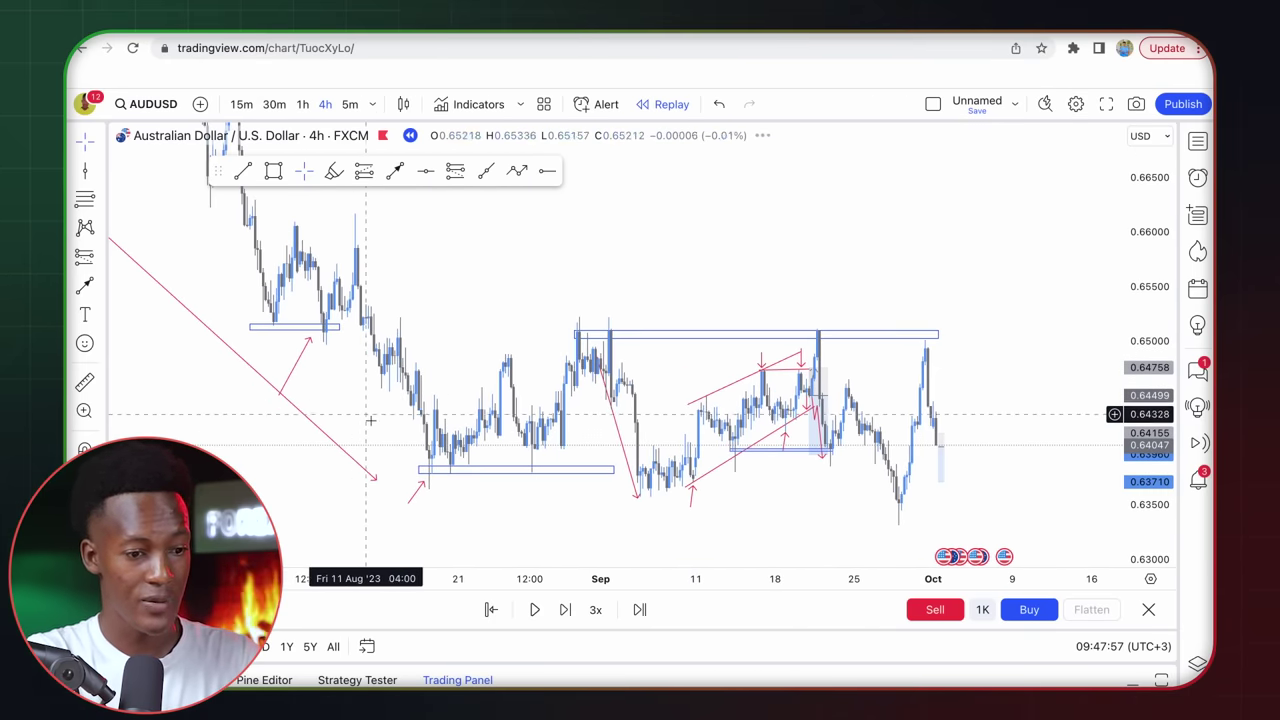
{"action": "left_click_drag", "start_coordinate": [372, 402], "coordinate": [375, 416]}
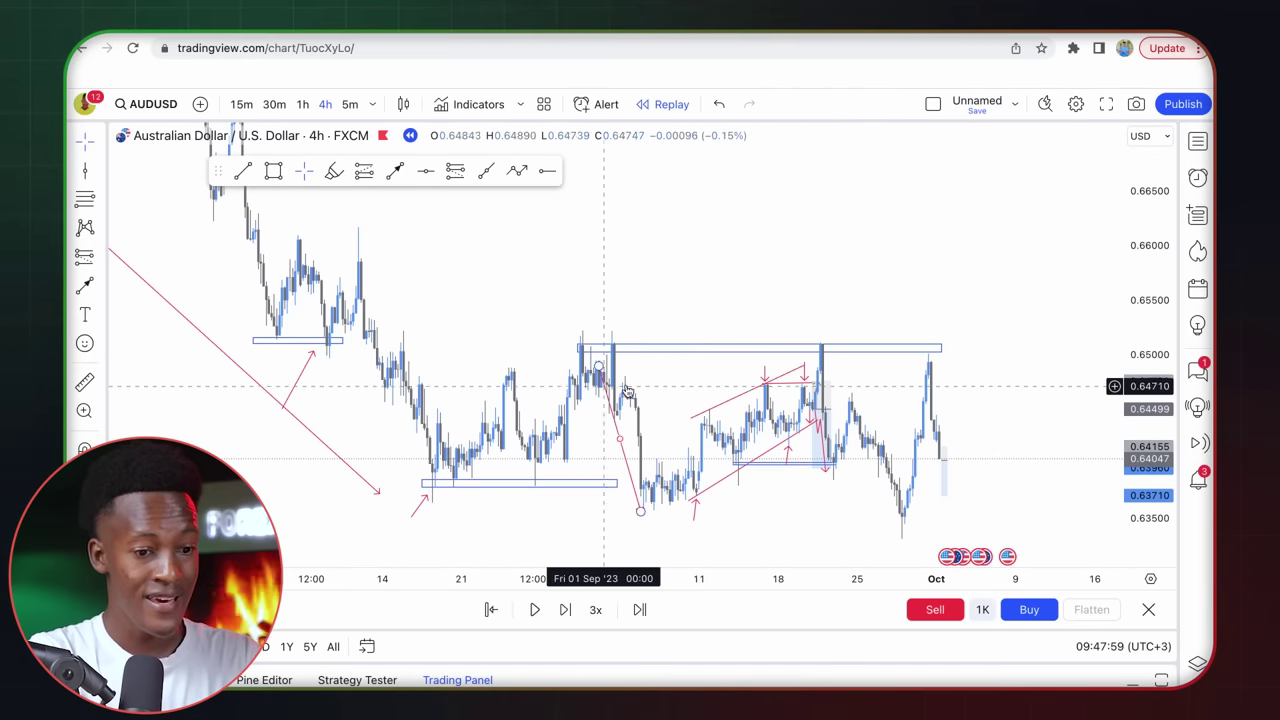
{"action": "left_click", "coordinate": [617, 484]}
{"action": "left_click_drag", "start_coordinate": [617, 484], "coordinate": [1015, 484]}
{"action": "left_click", "coordinate": [1015, 405]}
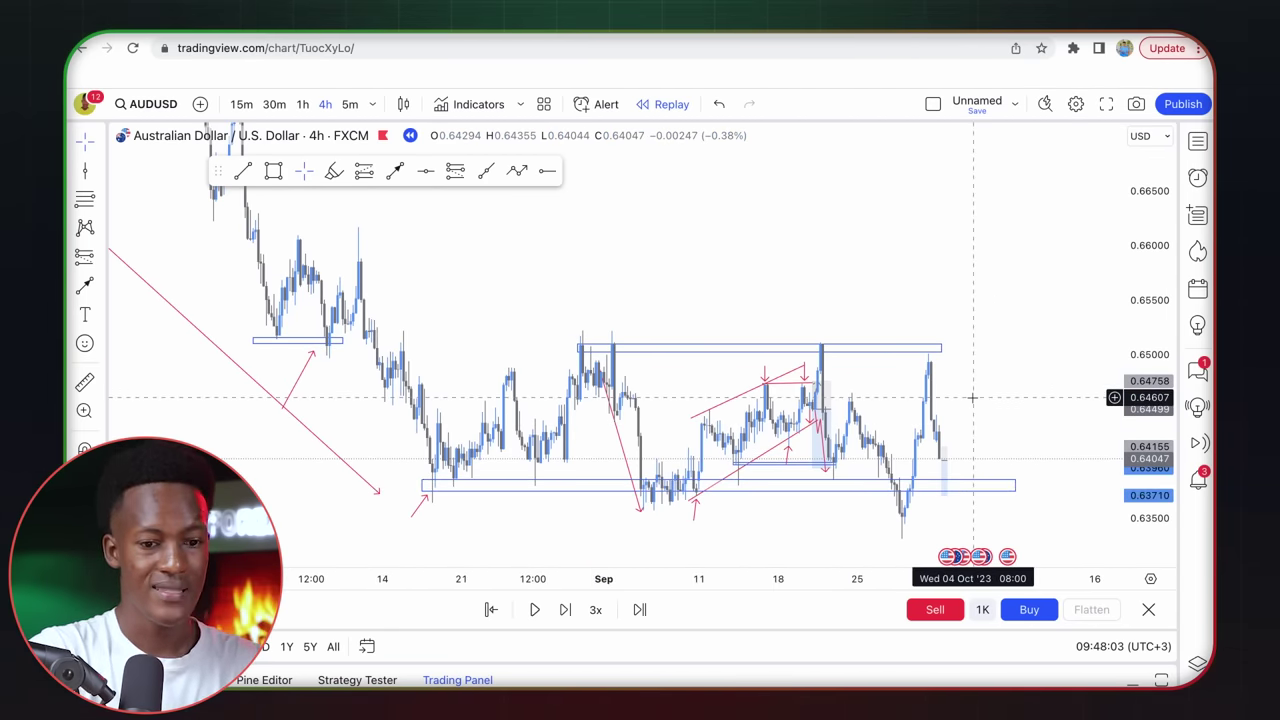
{"action": "left_click_drag", "start_coordinate": [972, 397], "coordinate": [948, 387]}
Step: Sketch a projected zigzag path upward, then delete it
{"action": "left_click", "coordinate": [517, 170]}
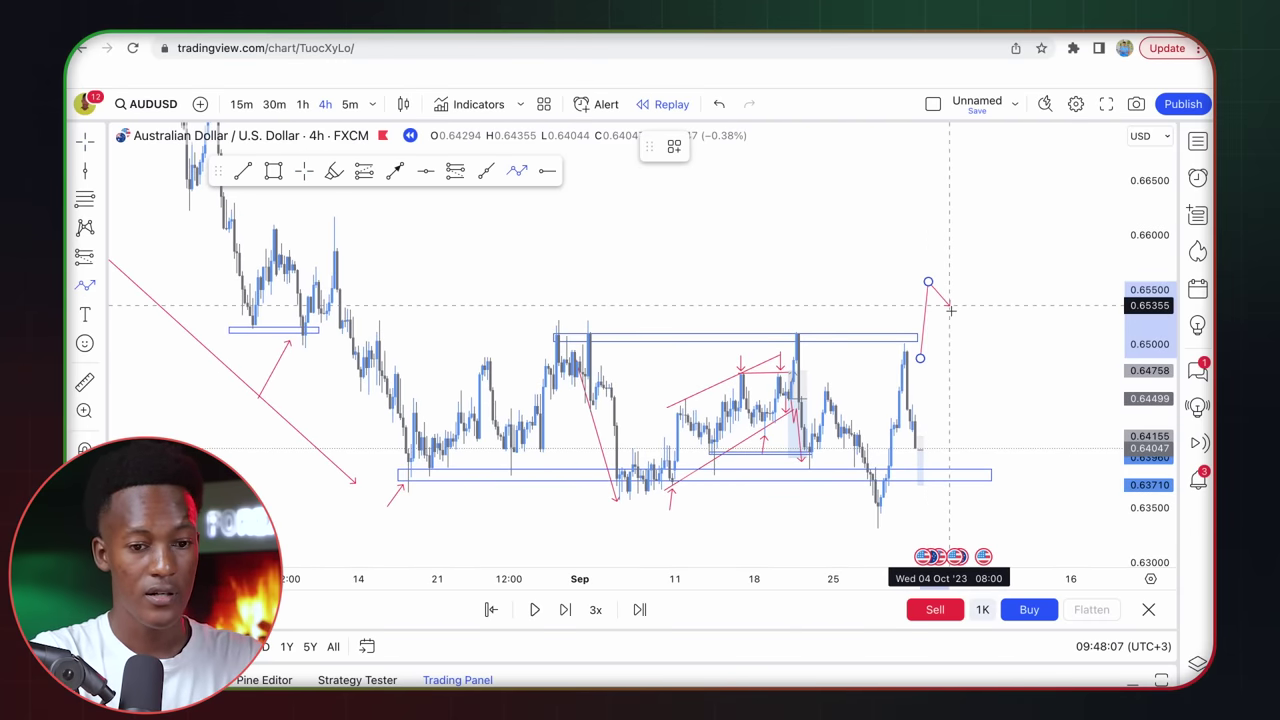
{"action": "left_click", "coordinate": [965, 337]}
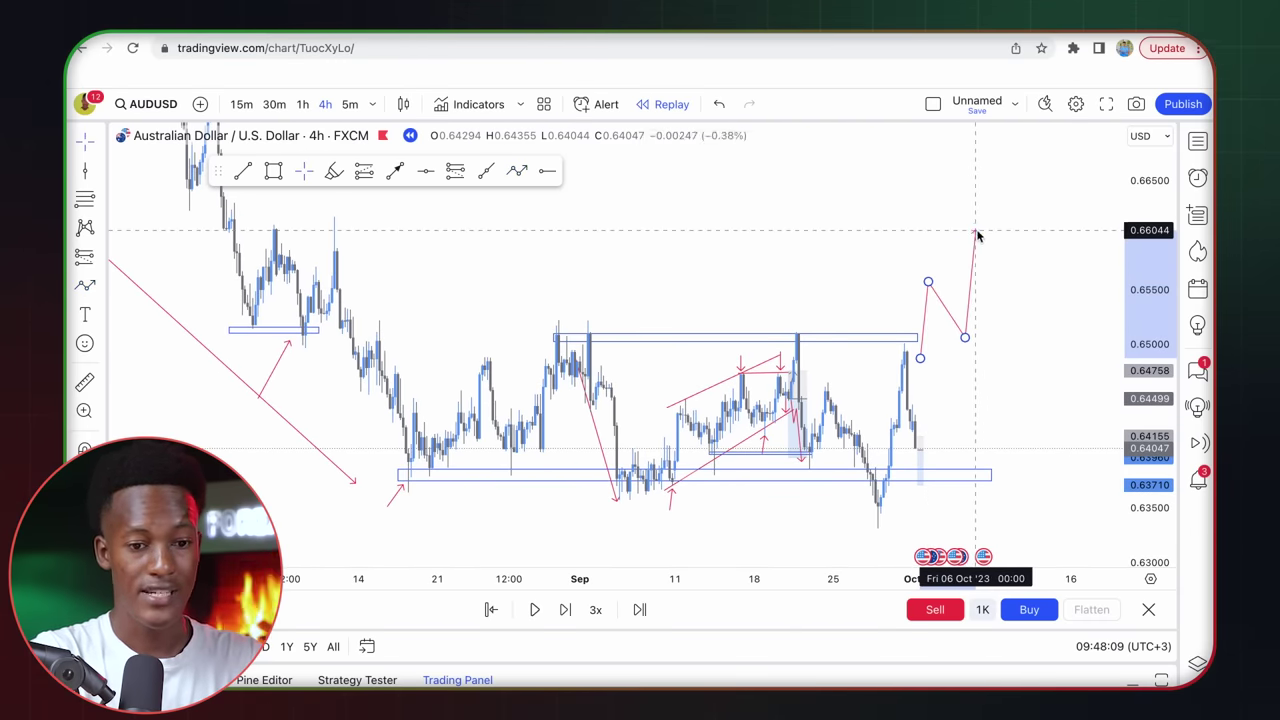
{"action": "left_click", "coordinate": [976, 231]}
{"action": "key", "text": "Delete"}
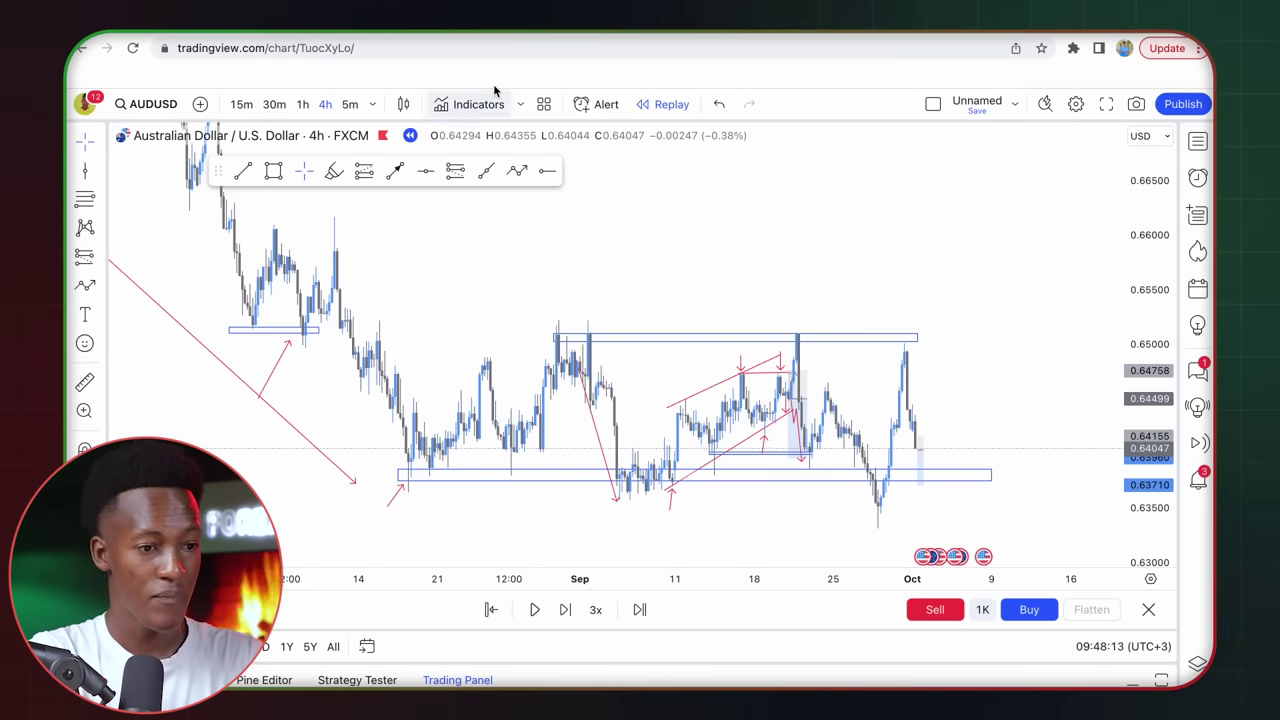
Step: Return AUDUSD to the 1-hour timeframe with the position box and recent range in view
{"action": "left_click", "coordinate": [306, 108]}
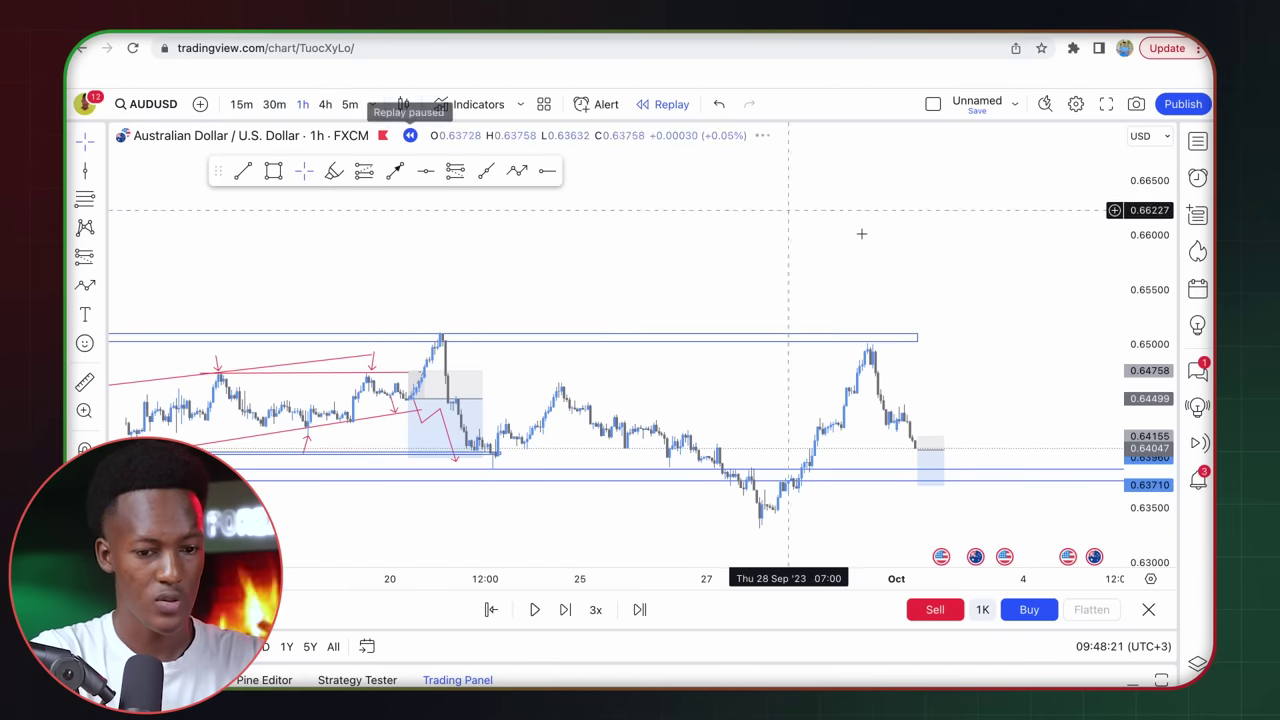
{"action": "left_click_drag", "start_coordinate": [1153, 474], "coordinate": [1153, 450]}
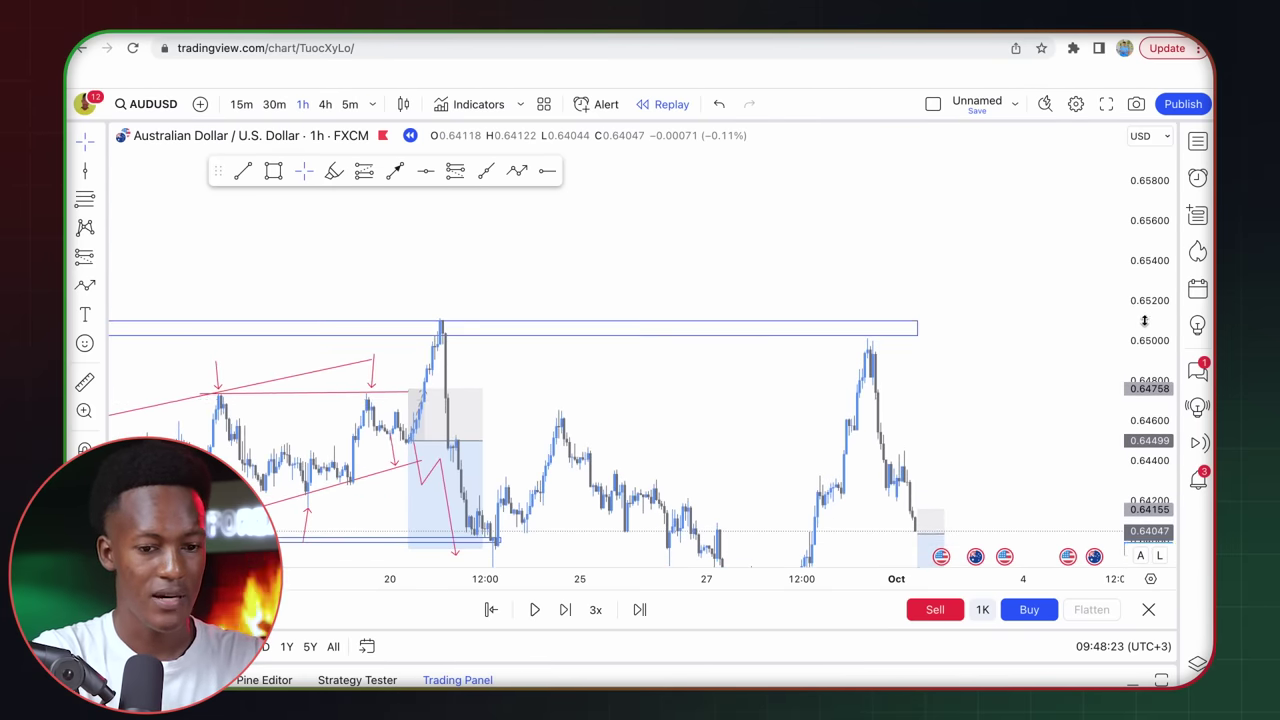
{"action": "left_click_drag", "start_coordinate": [894, 414], "coordinate": [816, 281]}
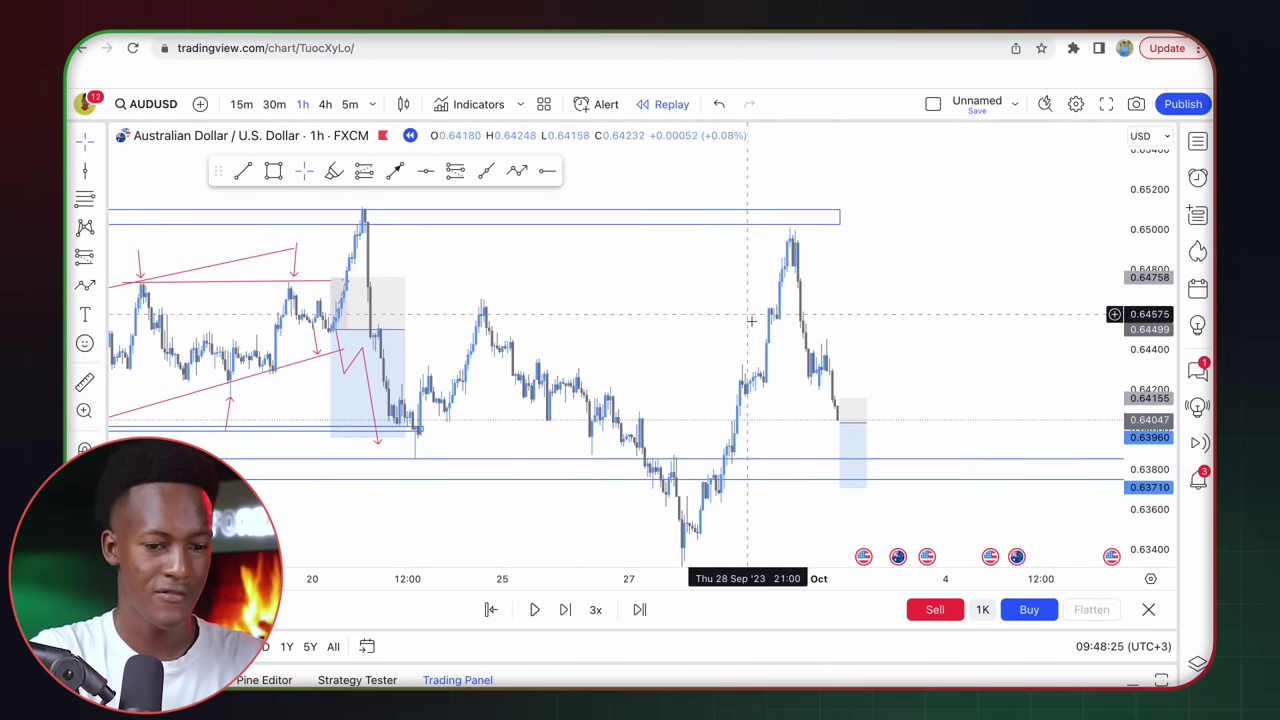
Step: On the 5-minute chart, move the position box to the entry bar and pause the replay
{"action": "left_click", "coordinate": [355, 105]}
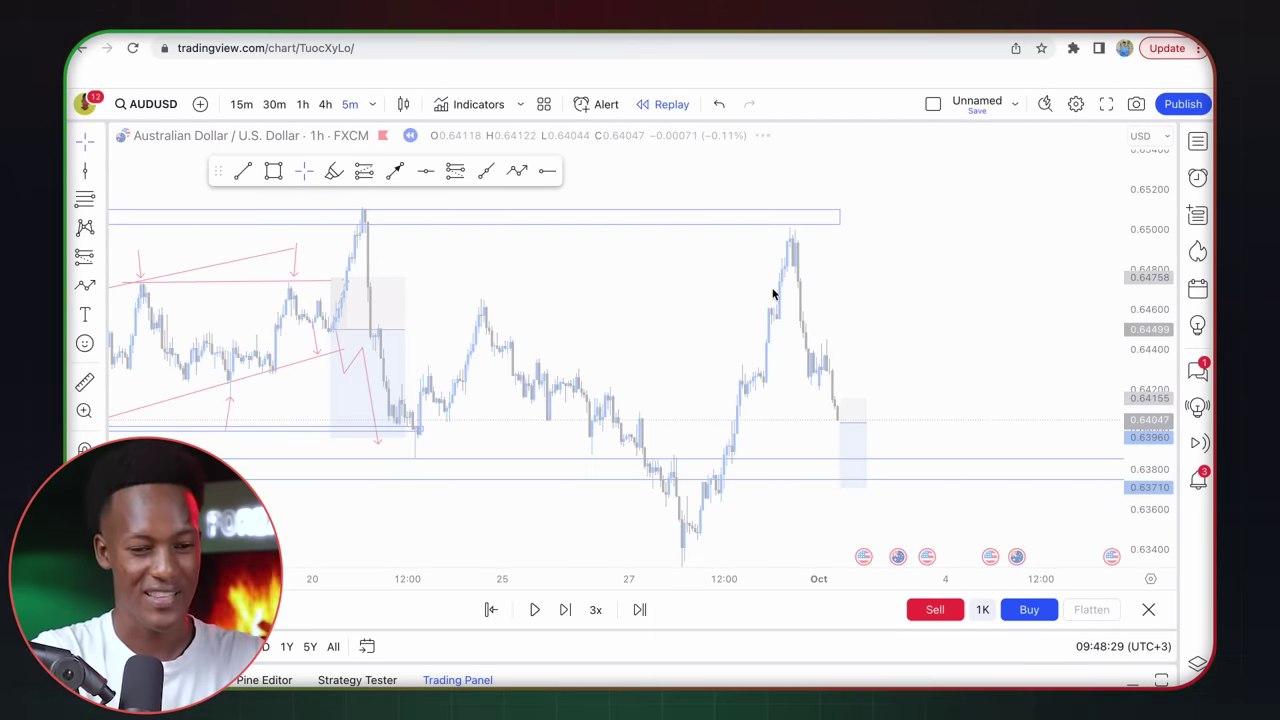
{"action": "left_click_drag", "start_coordinate": [1145, 421], "coordinate": [1145, 380]}
{"action": "left_click_drag", "start_coordinate": [803, 400], "coordinate": [716, 273]}
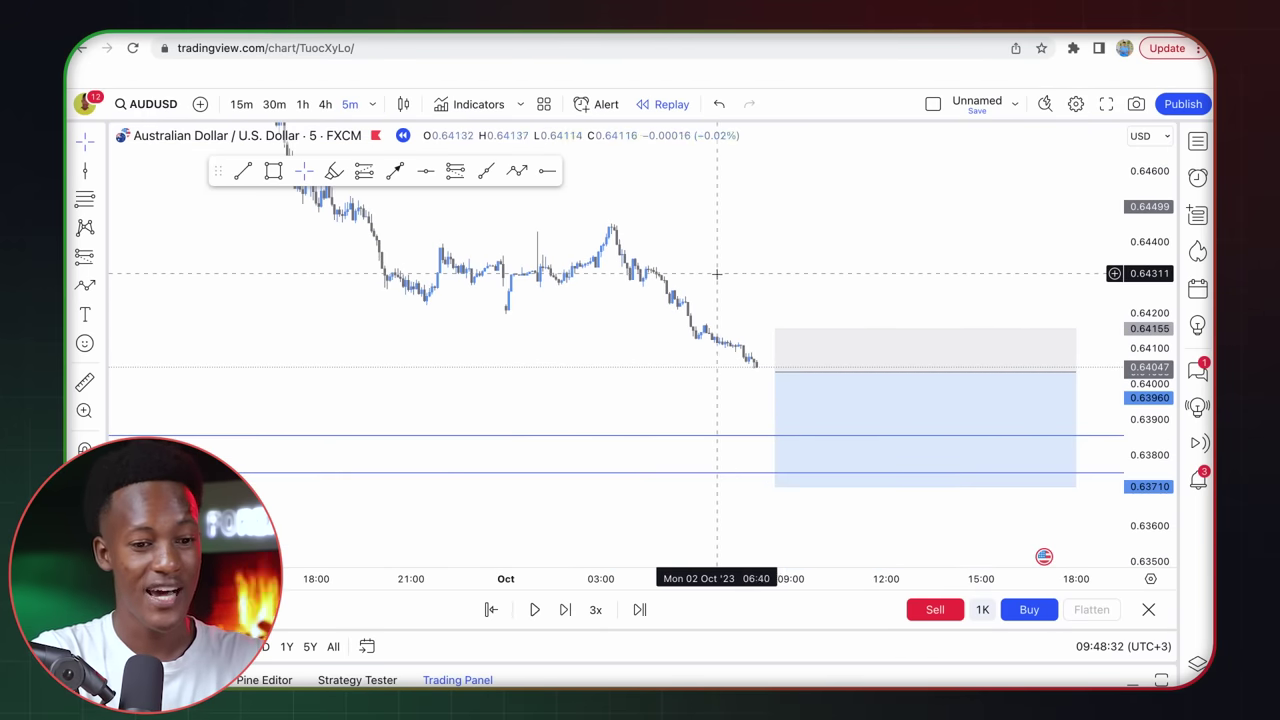
{"action": "left_click", "coordinate": [812, 366]}
{"action": "left_click_drag", "start_coordinate": [812, 366], "coordinate": [796, 366]}
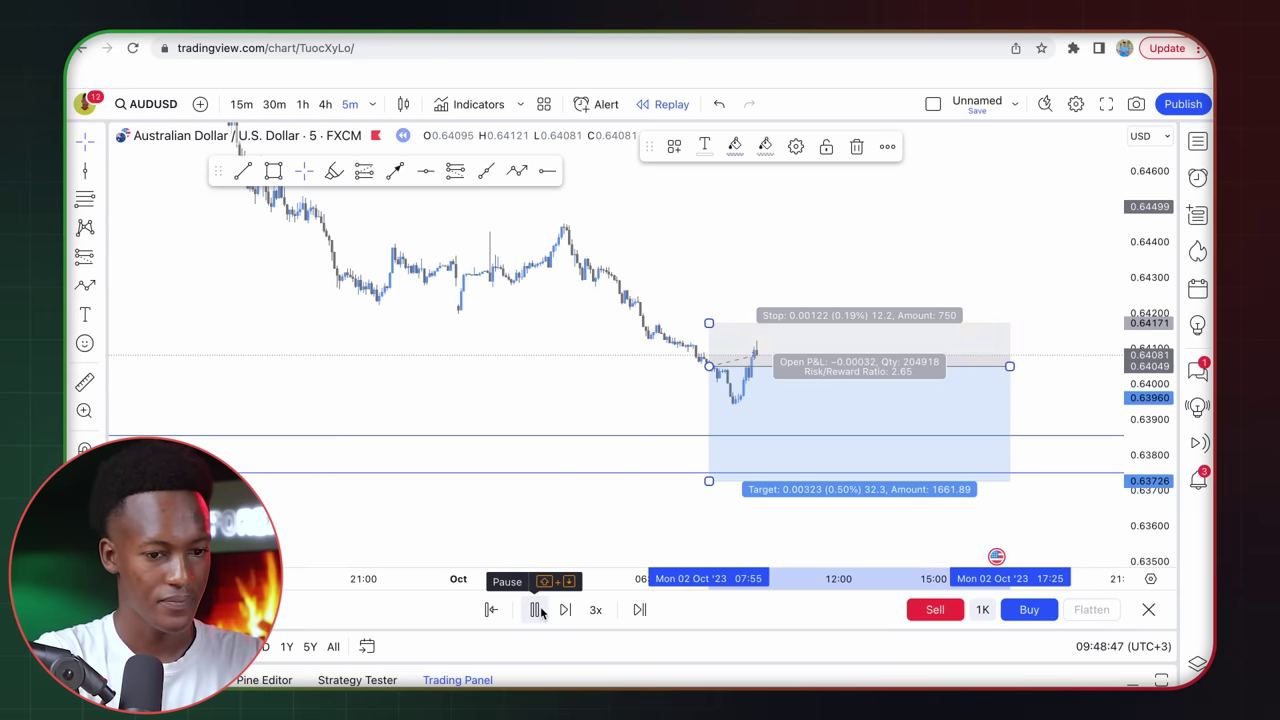
{"action": "left_click", "coordinate": [535, 609]}
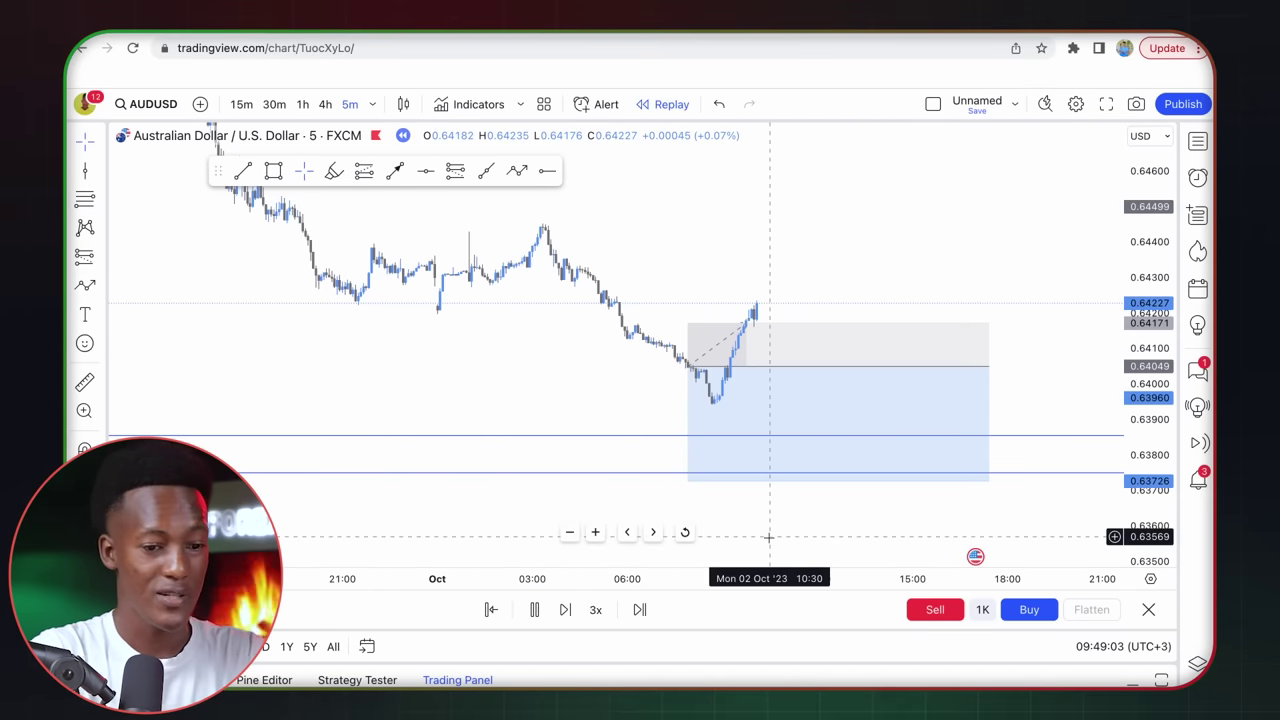
Step: Switch to 15-minute, fit the position box in view, and pause the replay
{"action": "left_click", "coordinate": [239, 105]}
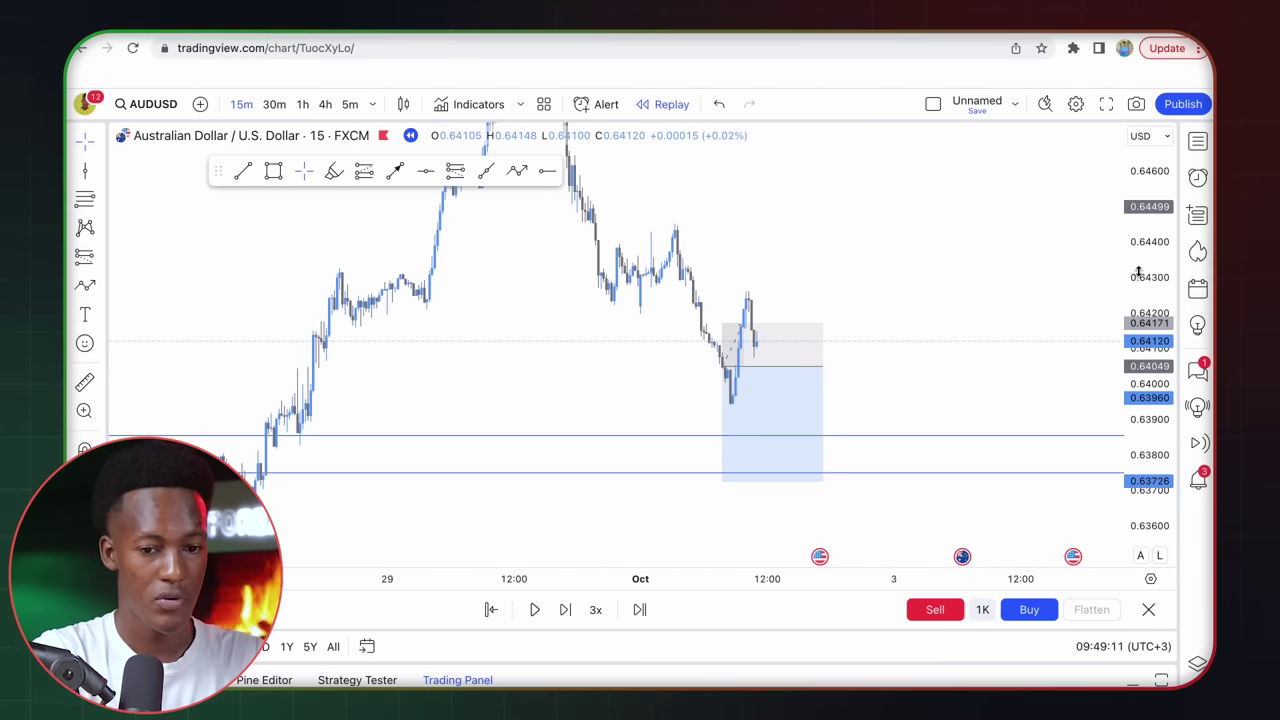
{"action": "left_click_drag", "start_coordinate": [1142, 212], "coordinate": [1141, 250]}
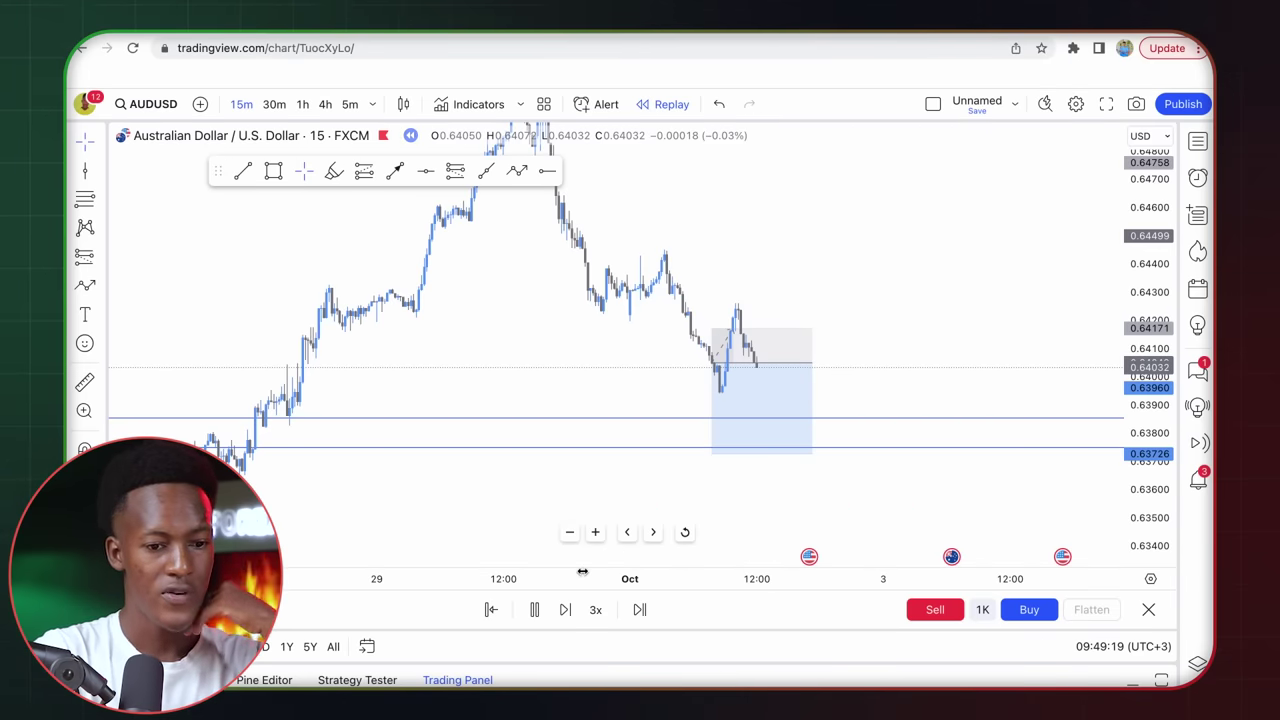
{"action": "left_click", "coordinate": [535, 611]}
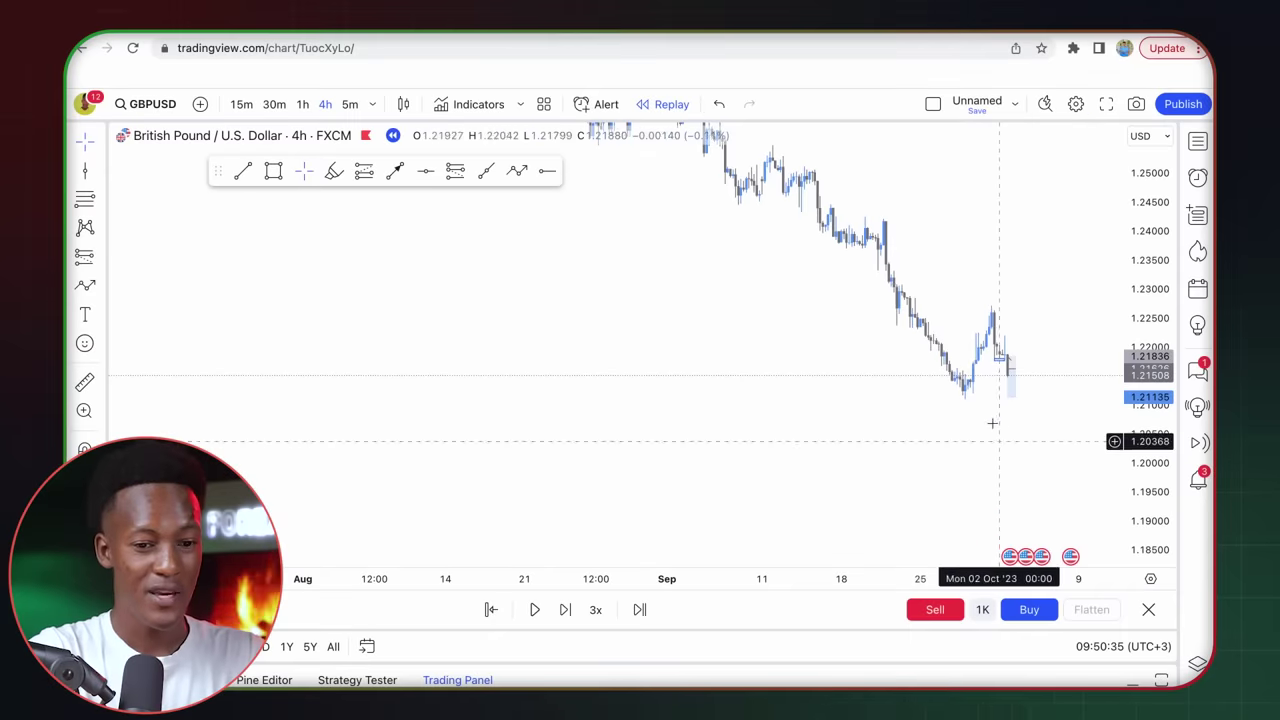
Step: Draw a GBPUSD 4h downtrend arrow from the late-August high to the Sept 27 low
{"action": "left_click_drag", "start_coordinate": [967, 265], "coordinate": [794, 423]}
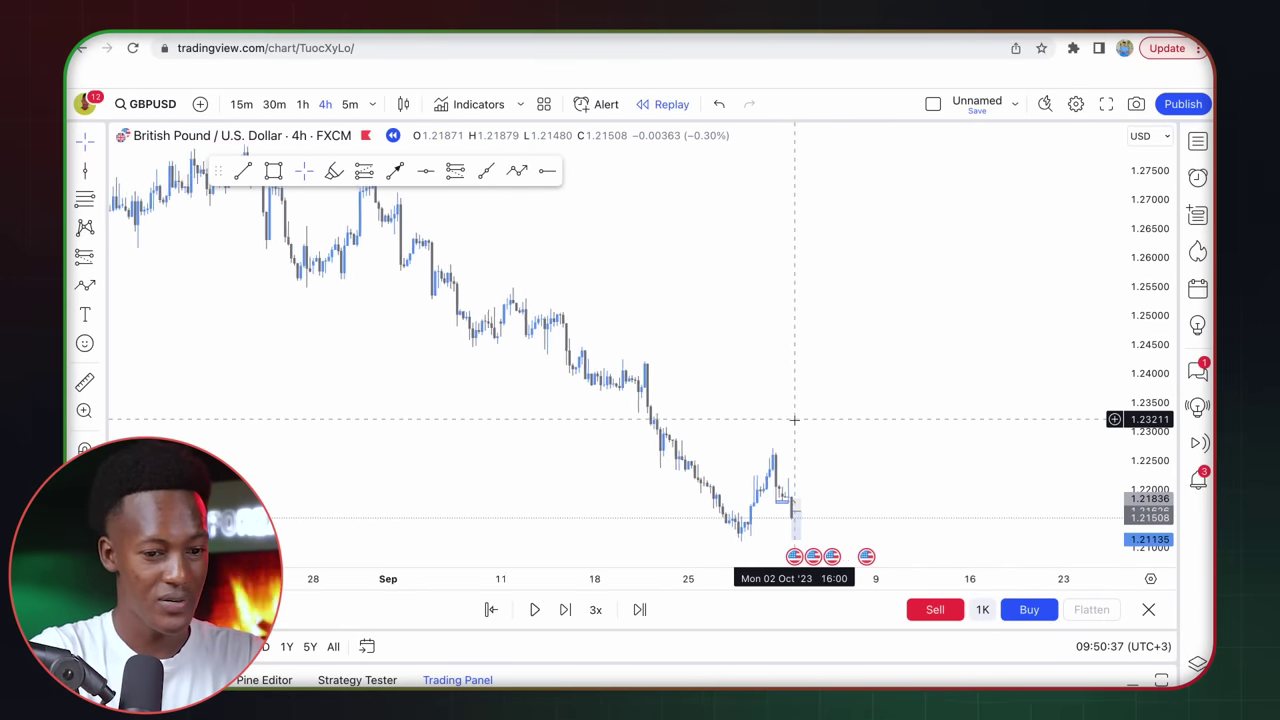
{"action": "left_click_drag", "start_coordinate": [1158, 418], "coordinate": [1158, 426]}
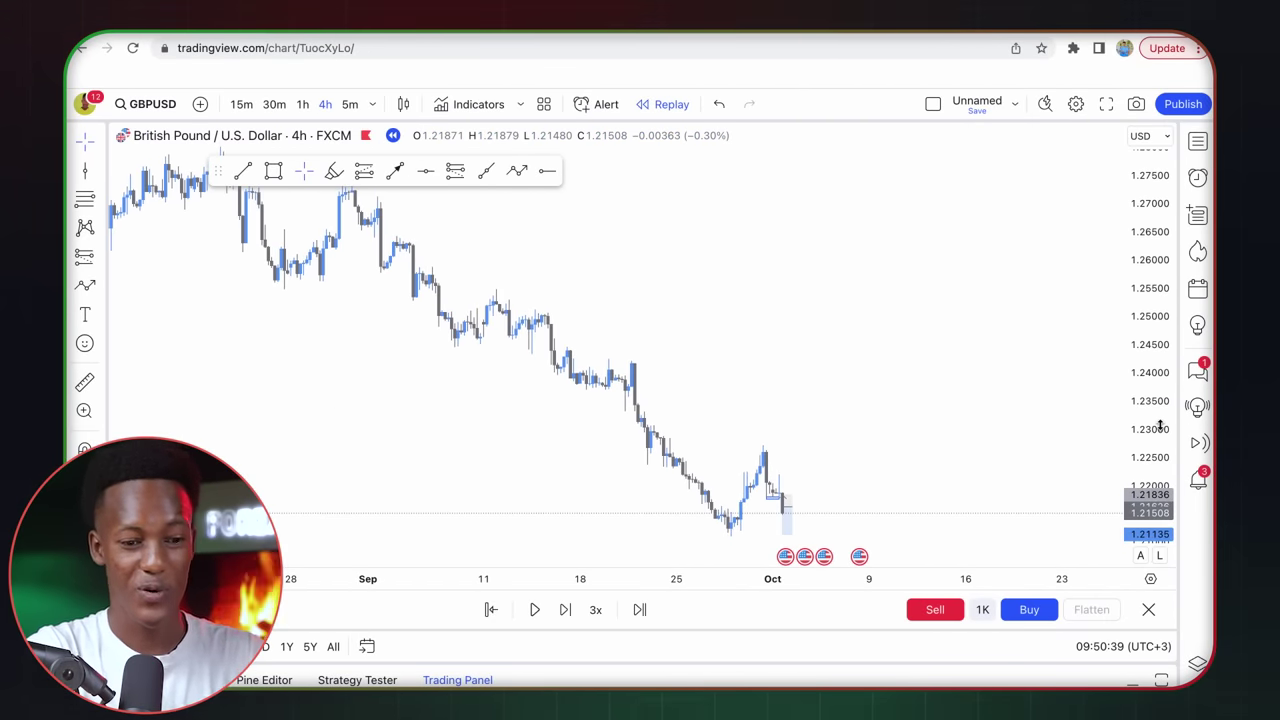
{"action": "left_click_drag", "start_coordinate": [1093, 395], "coordinate": [1130, 360]}
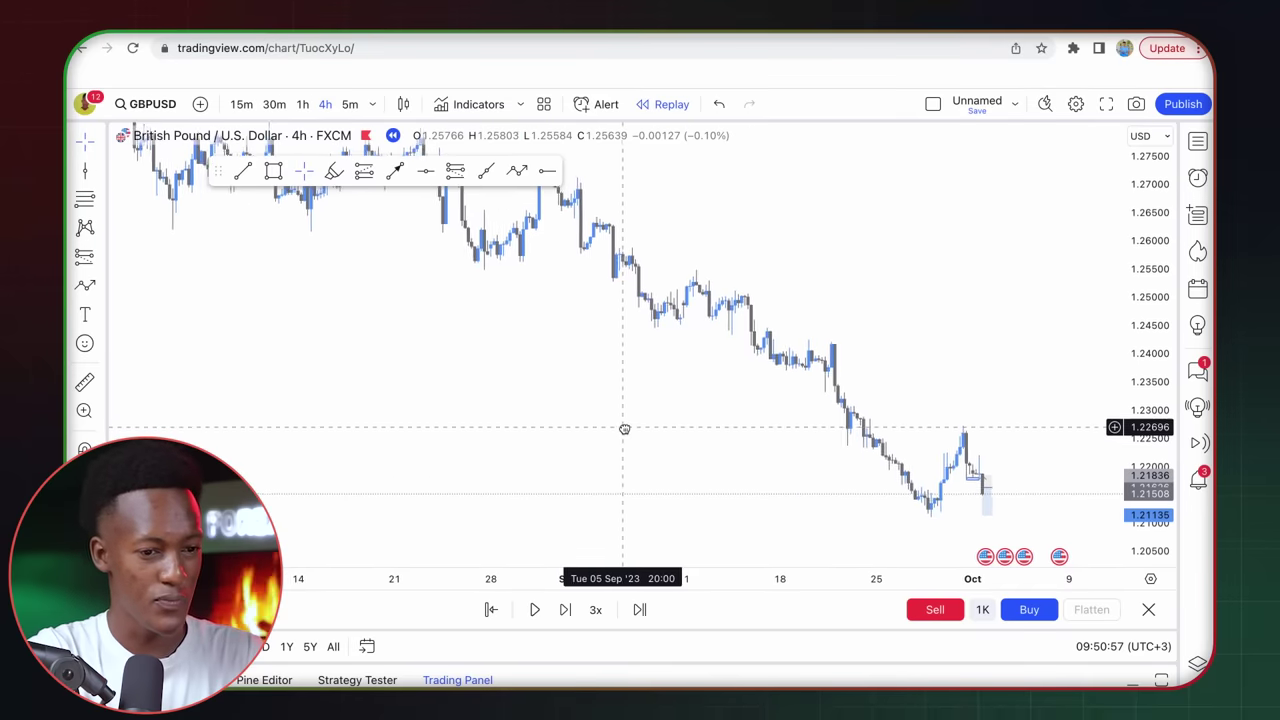
{"action": "left_click_drag", "start_coordinate": [710, 339], "coordinate": [543, 339]}
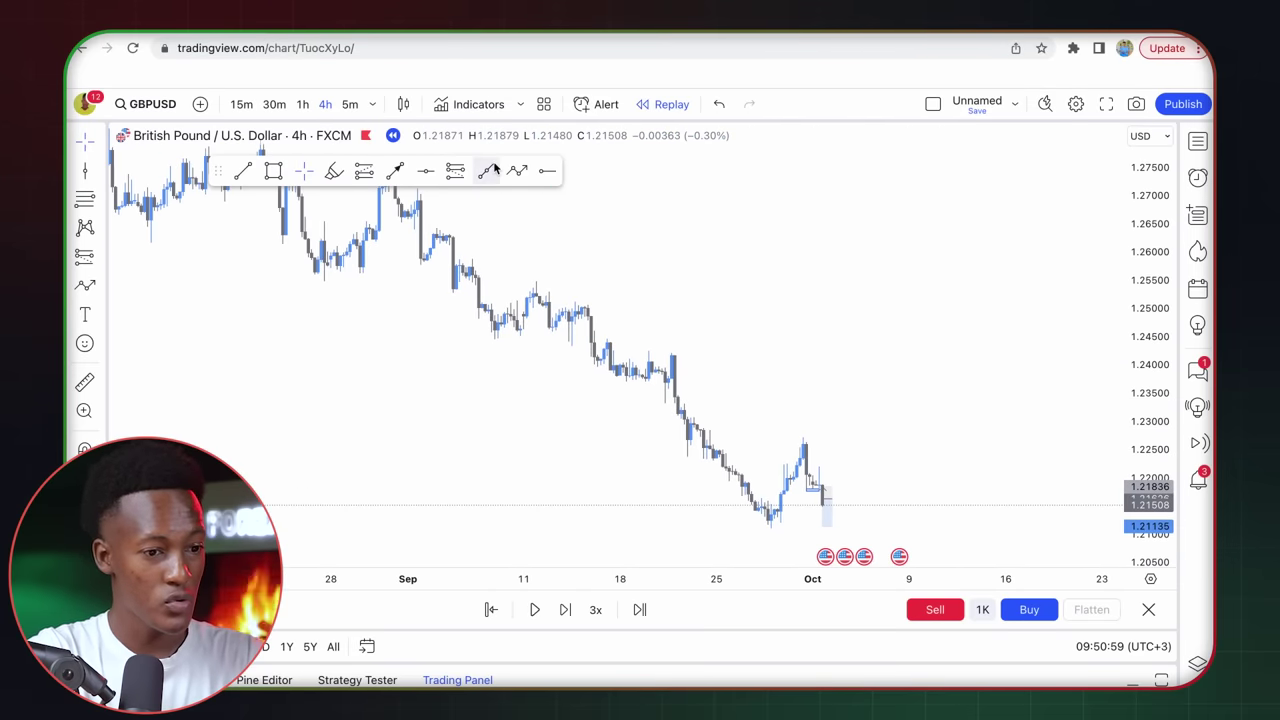
{"action": "left_click", "coordinate": [305, 238]}
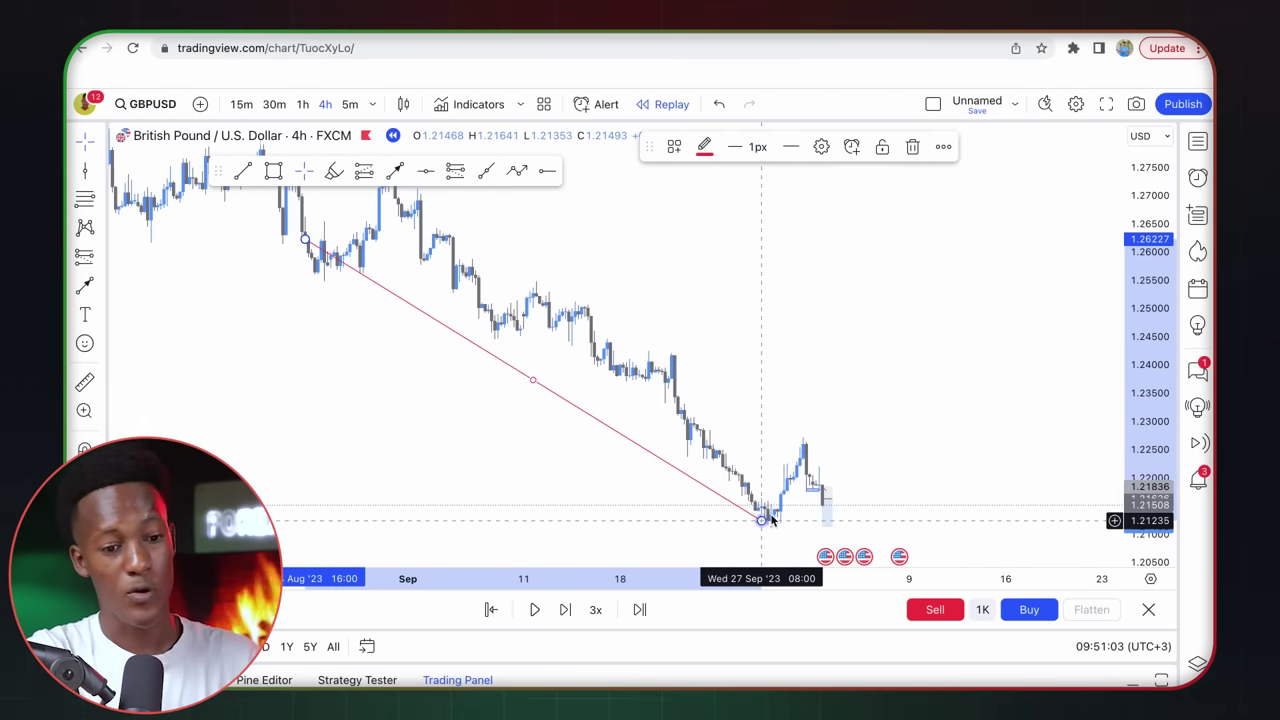
{"action": "left_click_drag", "start_coordinate": [994, 363], "coordinate": [935, 258]}
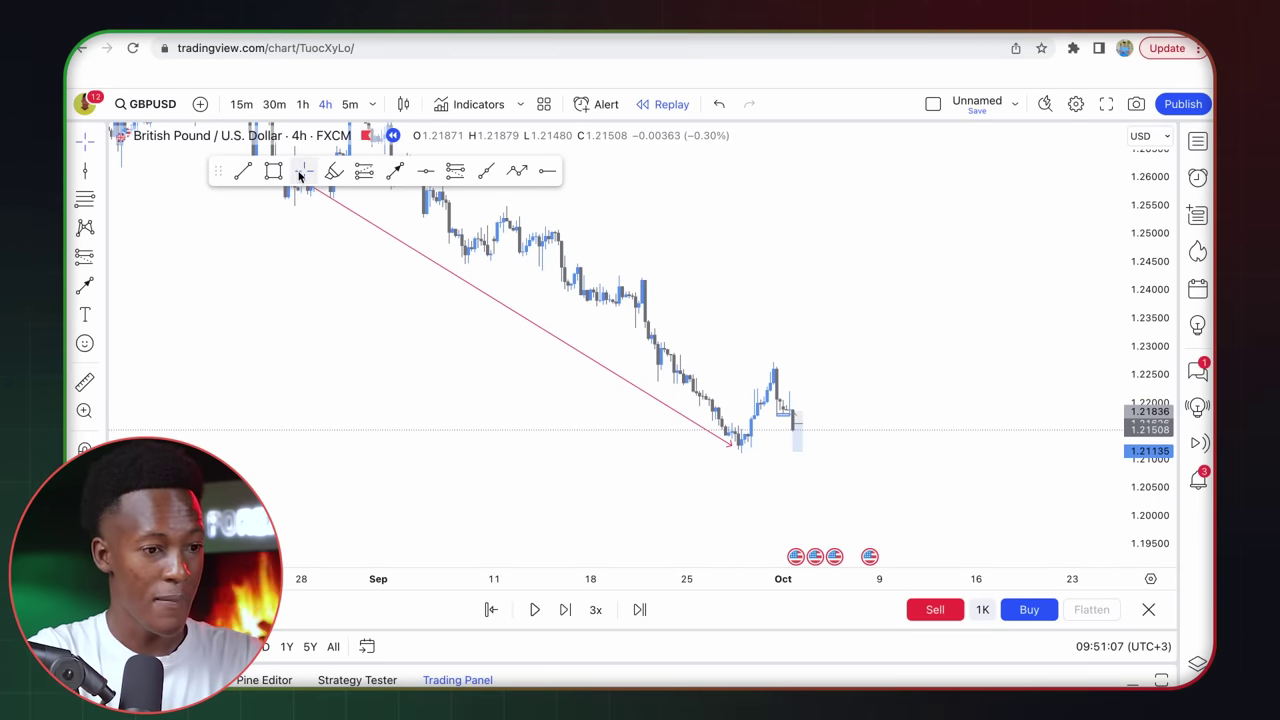
Step: Add a thin zone at the late-September low near 1.2113 and a pink path projecting below it
{"action": "left_click", "coordinate": [275, 173]}
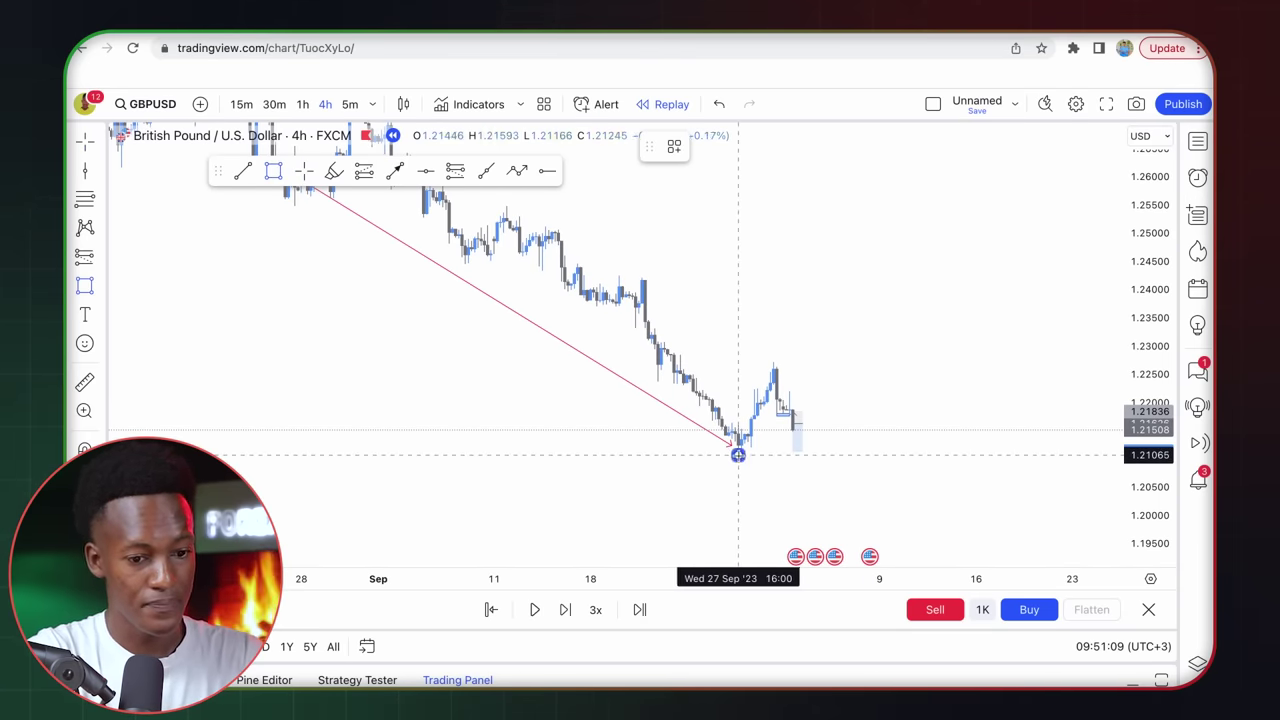
{"action": "left_click_drag", "start_coordinate": [737, 455], "coordinate": [840, 453]}
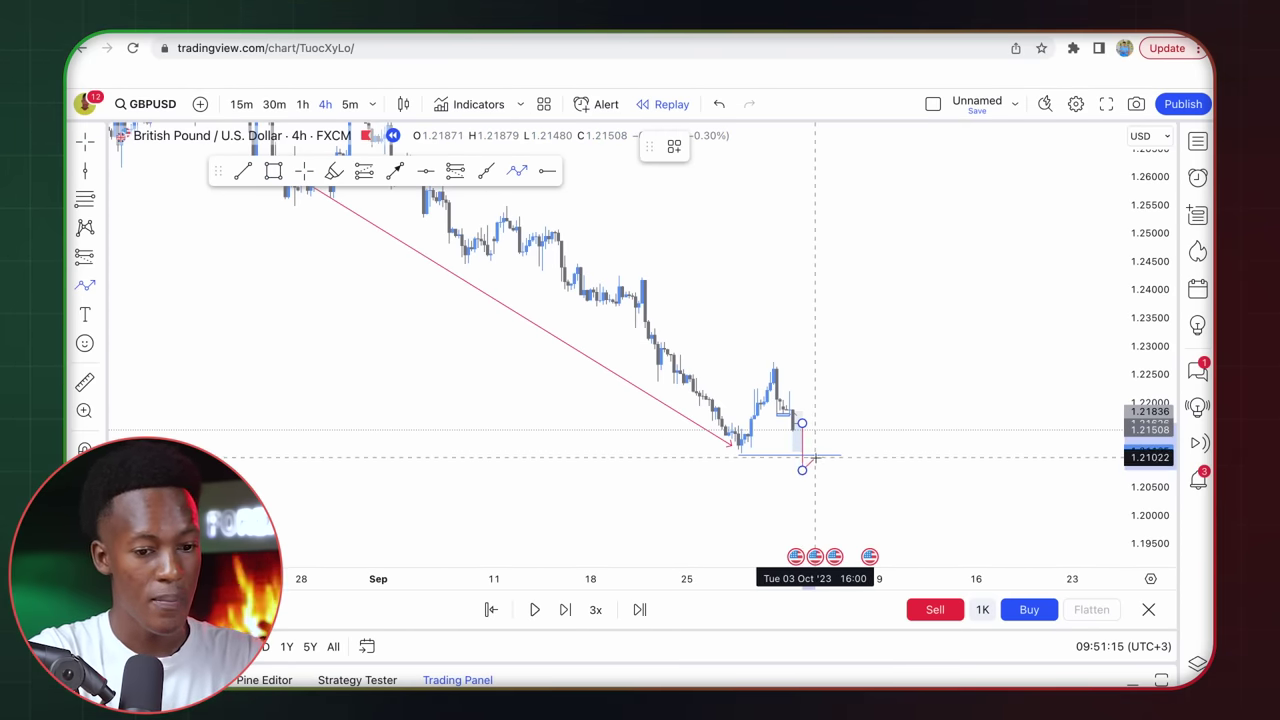
{"action": "left_click", "coordinate": [884, 480]}
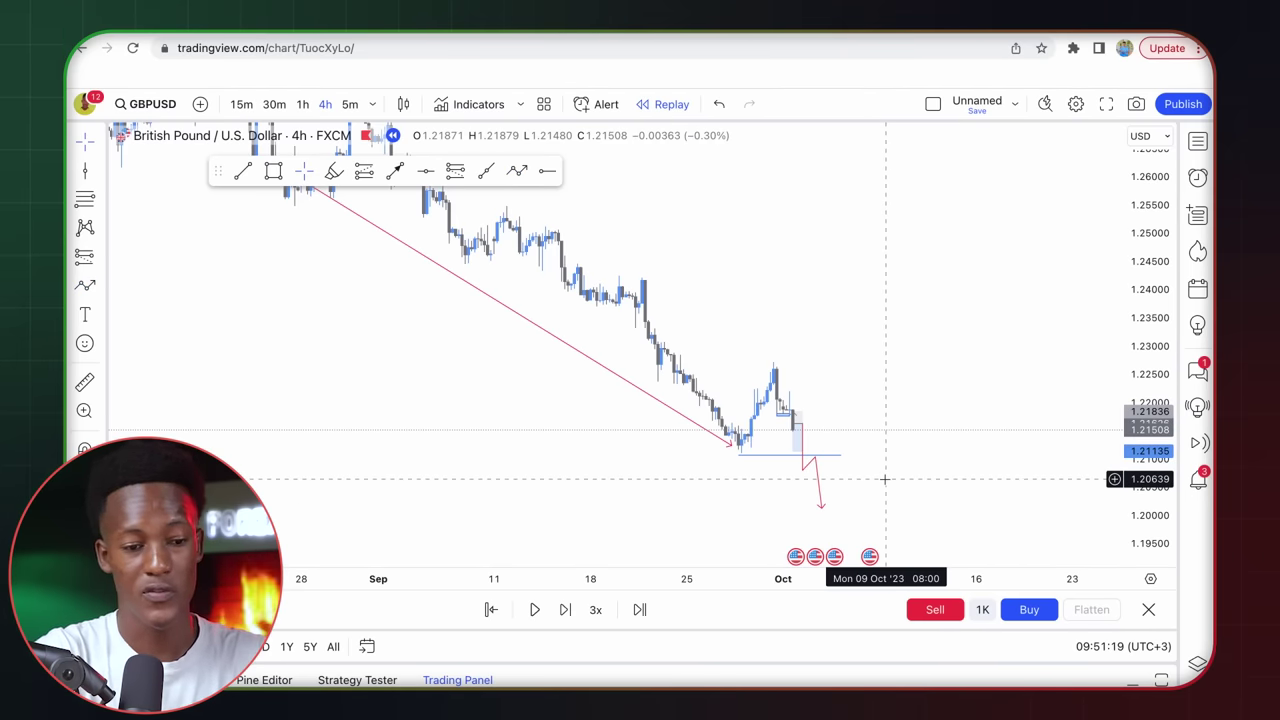
{"action": "scroll", "coordinate": [706, 466], "scroll_direction": "up", "scroll_amount": 3}
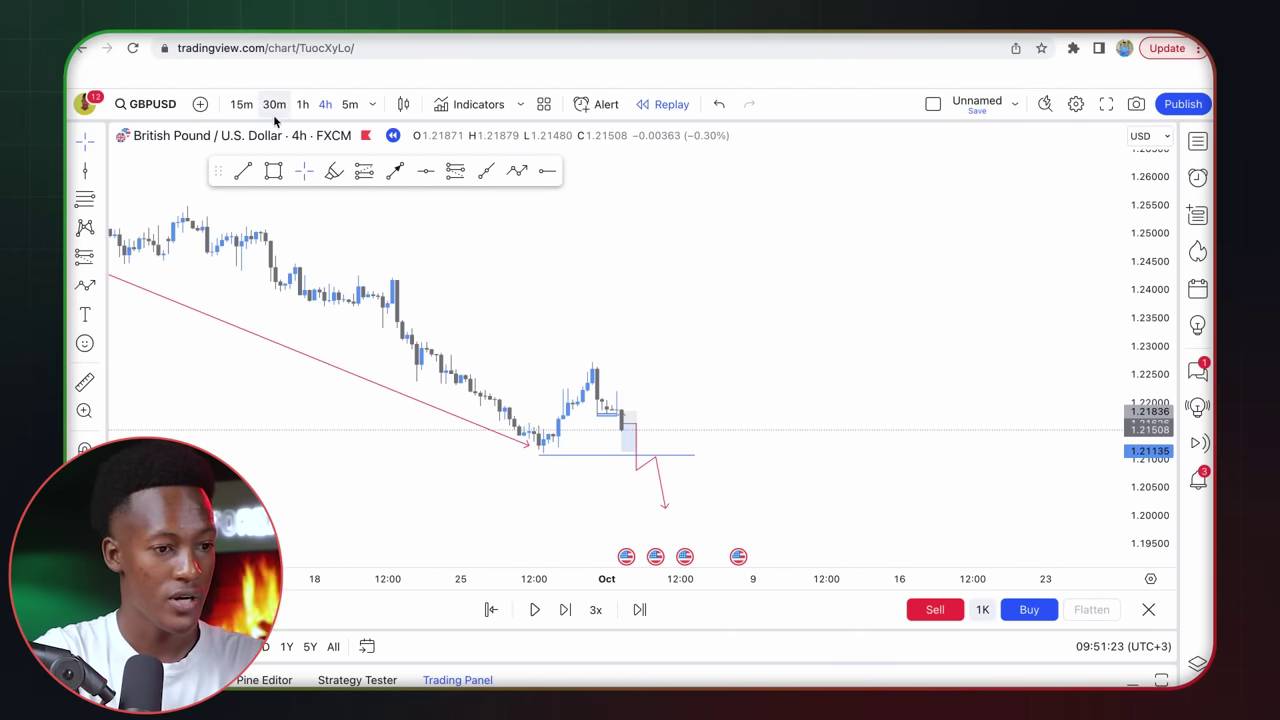
Step: Switch GBPUSD to 15-minute and enlarge the view around the zone and position
{"action": "left_click", "coordinate": [241, 104]}
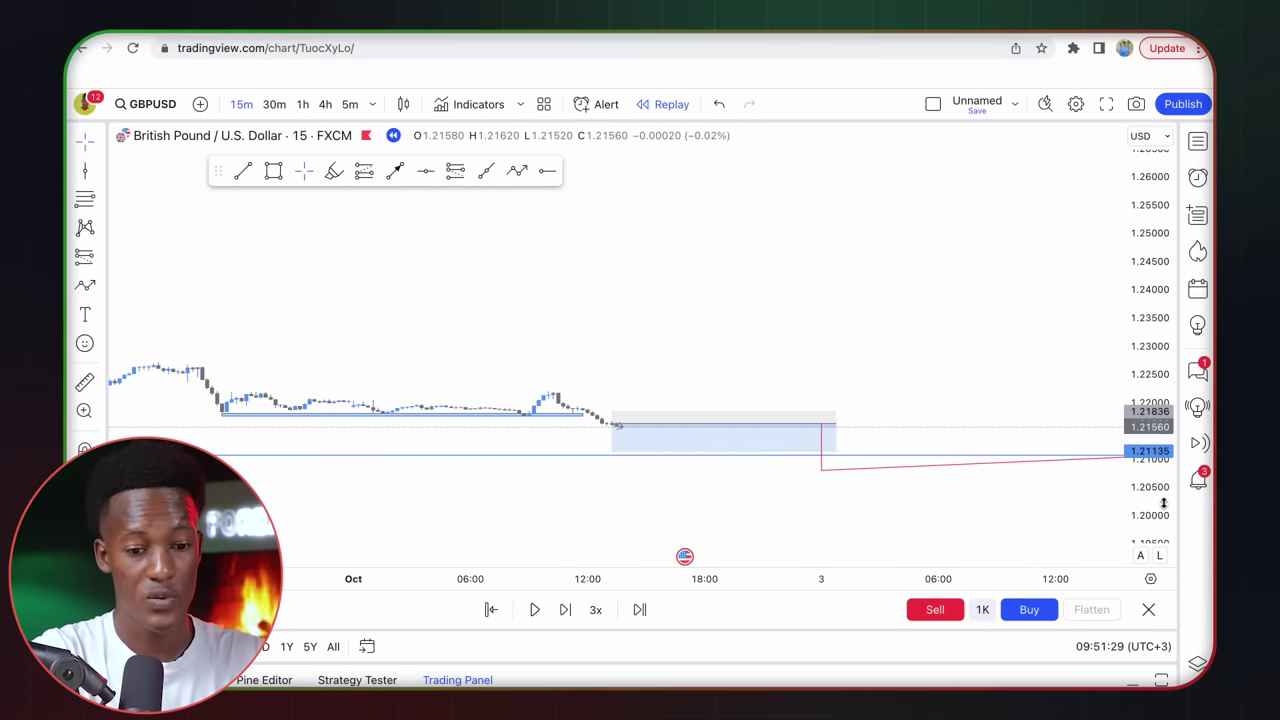
{"action": "left_click_drag", "start_coordinate": [1157, 501], "coordinate": [1157, 380]}
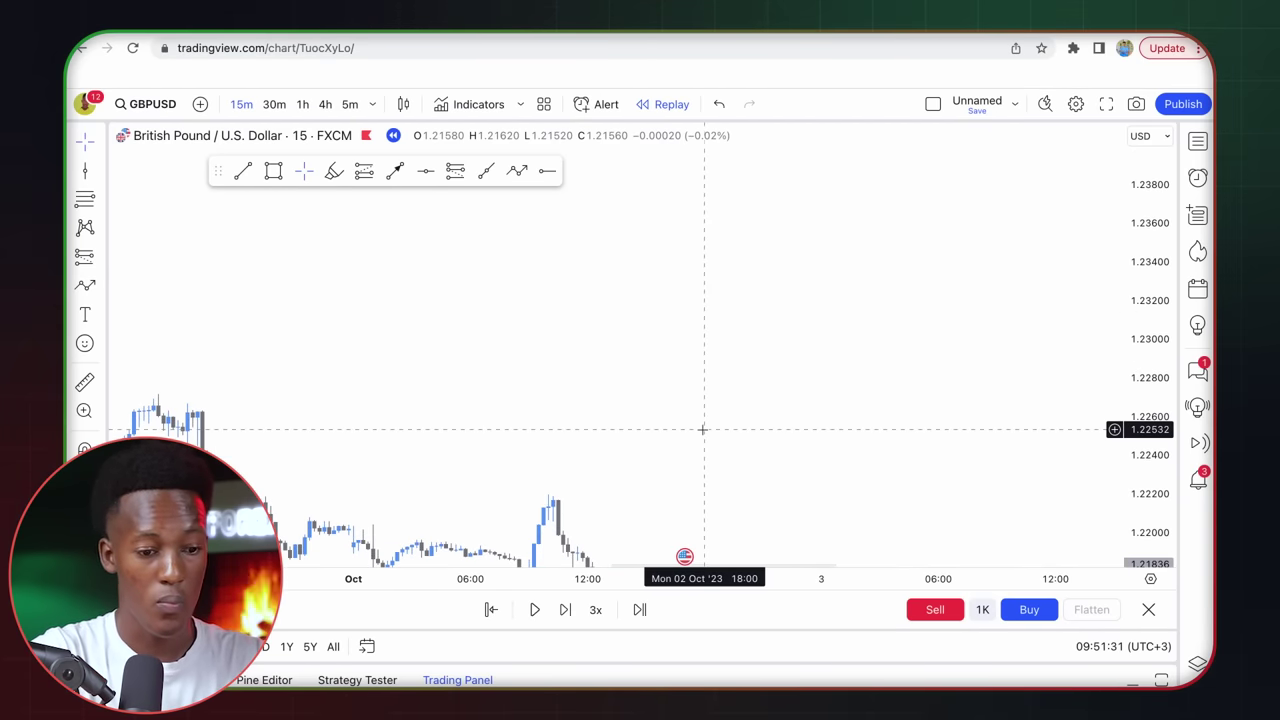
{"action": "left_click_drag", "start_coordinate": [703, 429], "coordinate": [783, 216]}
{"action": "left_click_drag", "start_coordinate": [1175, 443], "coordinate": [1137, 253]}
{"action": "left_click_drag", "start_coordinate": [706, 351], "coordinate": [763, 229]}
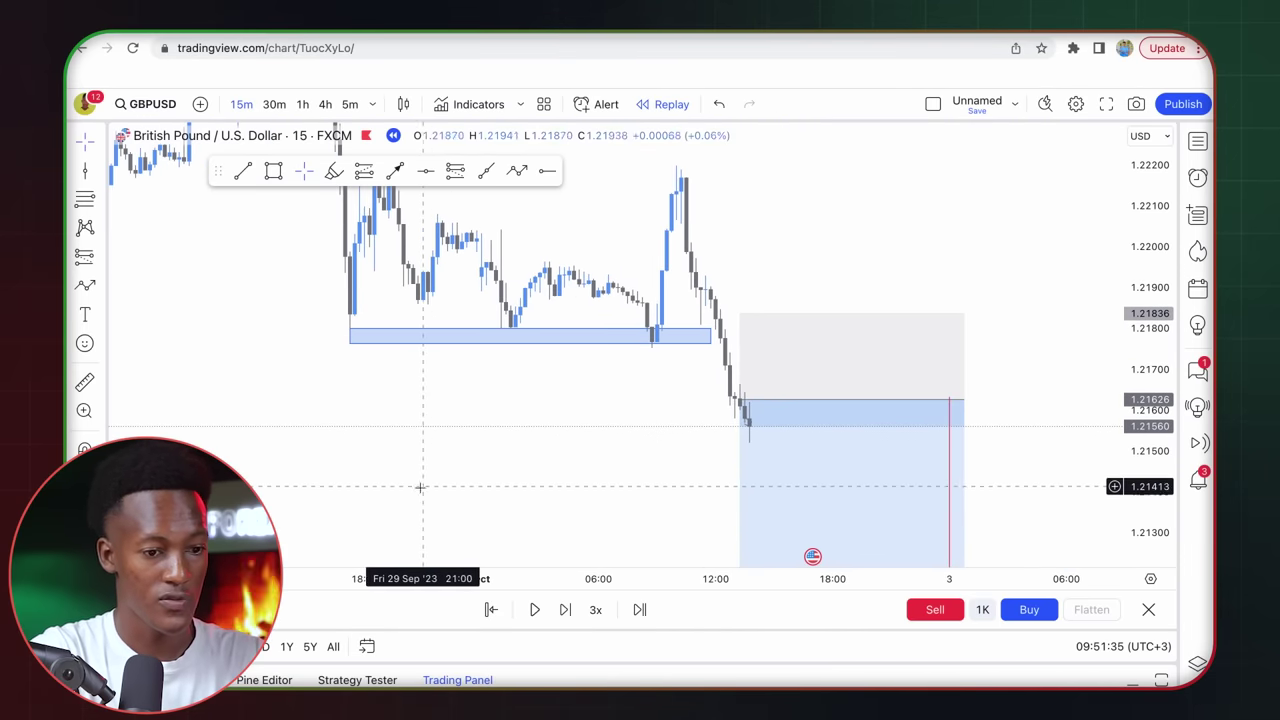
{"action": "left_click_drag", "start_coordinate": [420, 486], "coordinate": [480, 486]}
{"action": "scroll", "coordinate": [482, 487], "scroll_direction": "down", "scroll_amount": 2}
{"action": "left_click_drag", "start_coordinate": [600, 466], "coordinate": [500, 443]}
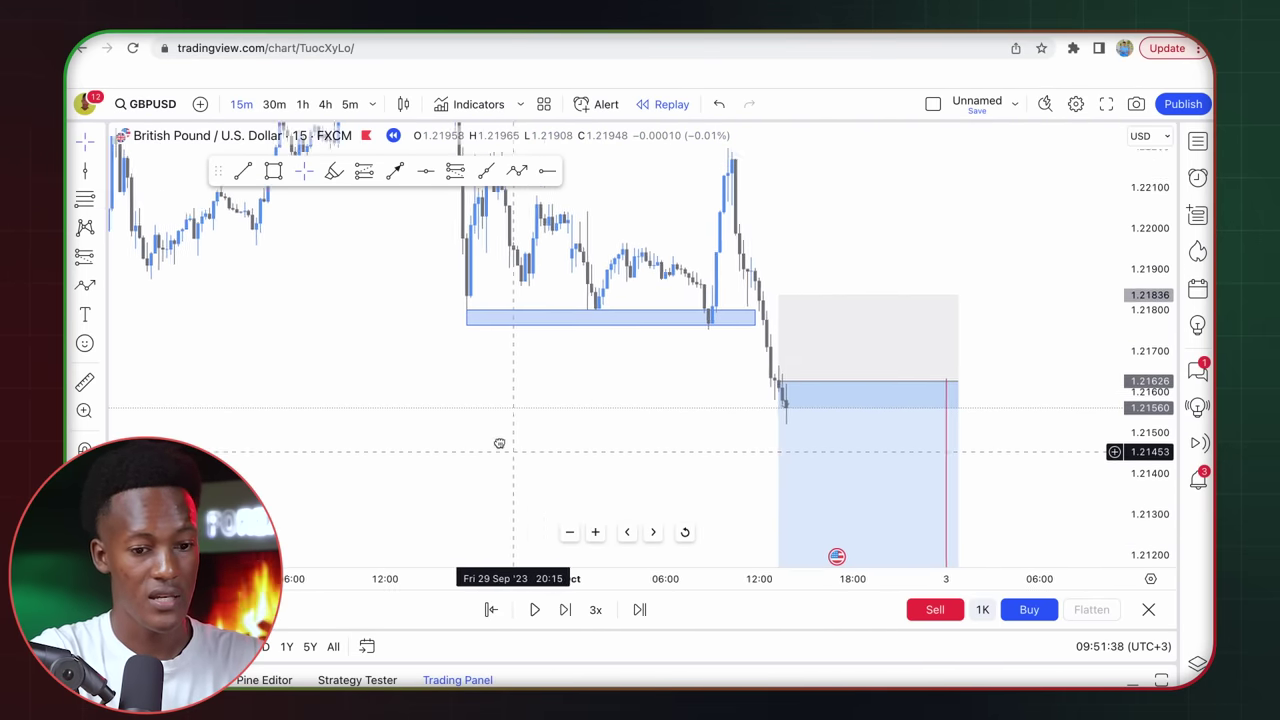
Step: Play the replay at 3x speed until price reaches the 1.21135 target, then pause
{"action": "left_click", "coordinate": [595, 609]}
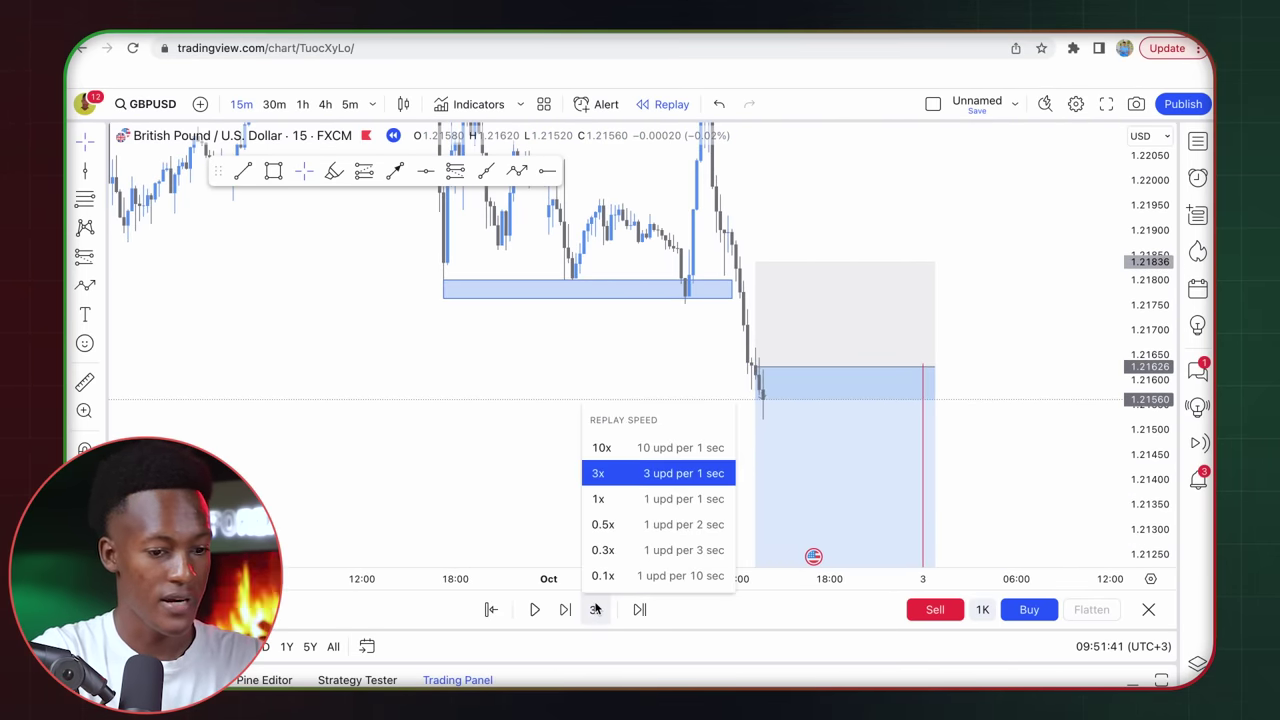
{"action": "left_click", "coordinate": [597, 470]}
{"action": "key", "text": "shift+Down"}
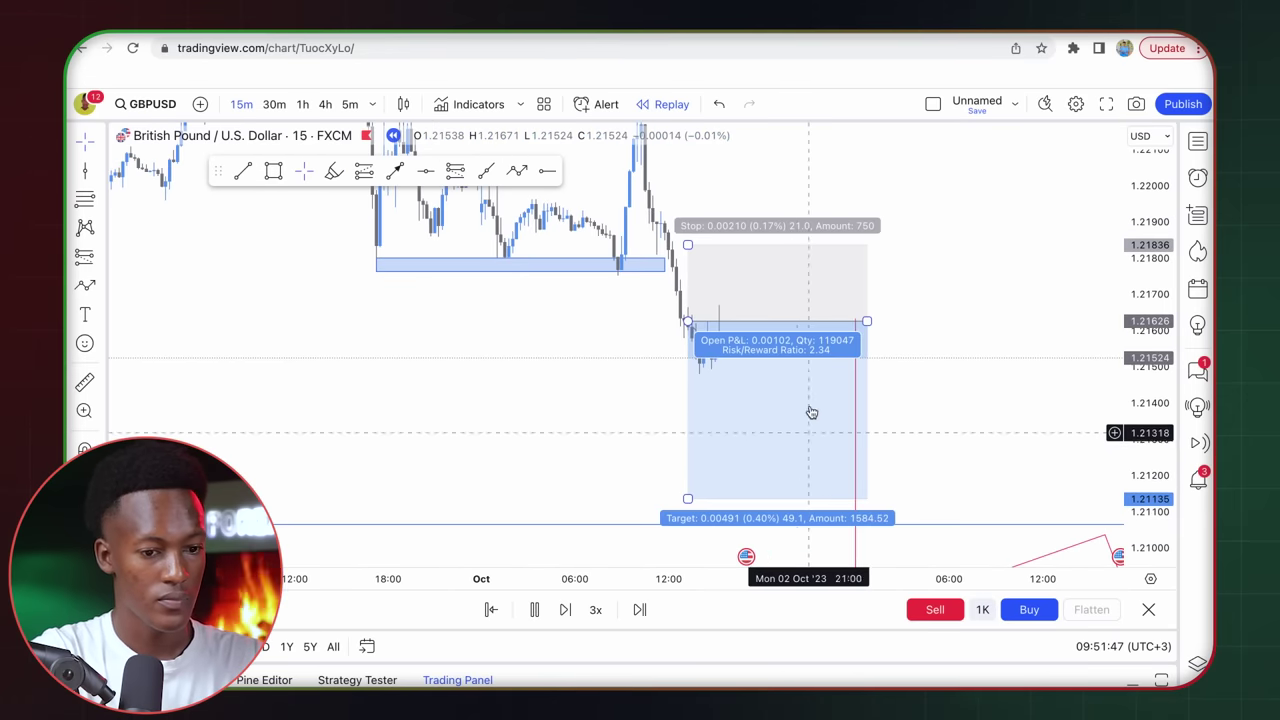
{"action": "left_click", "coordinate": [534, 610]}
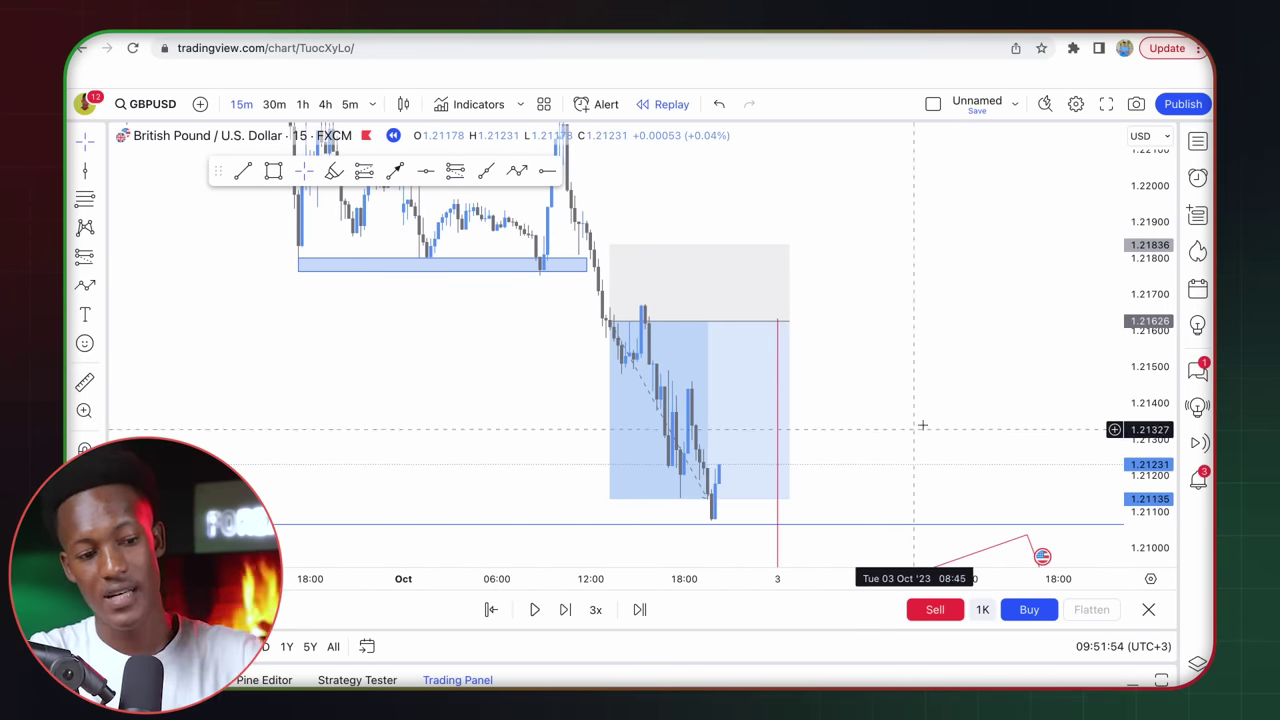
{"action": "left_click_drag", "start_coordinate": [963, 410], "coordinate": [858, 314]}
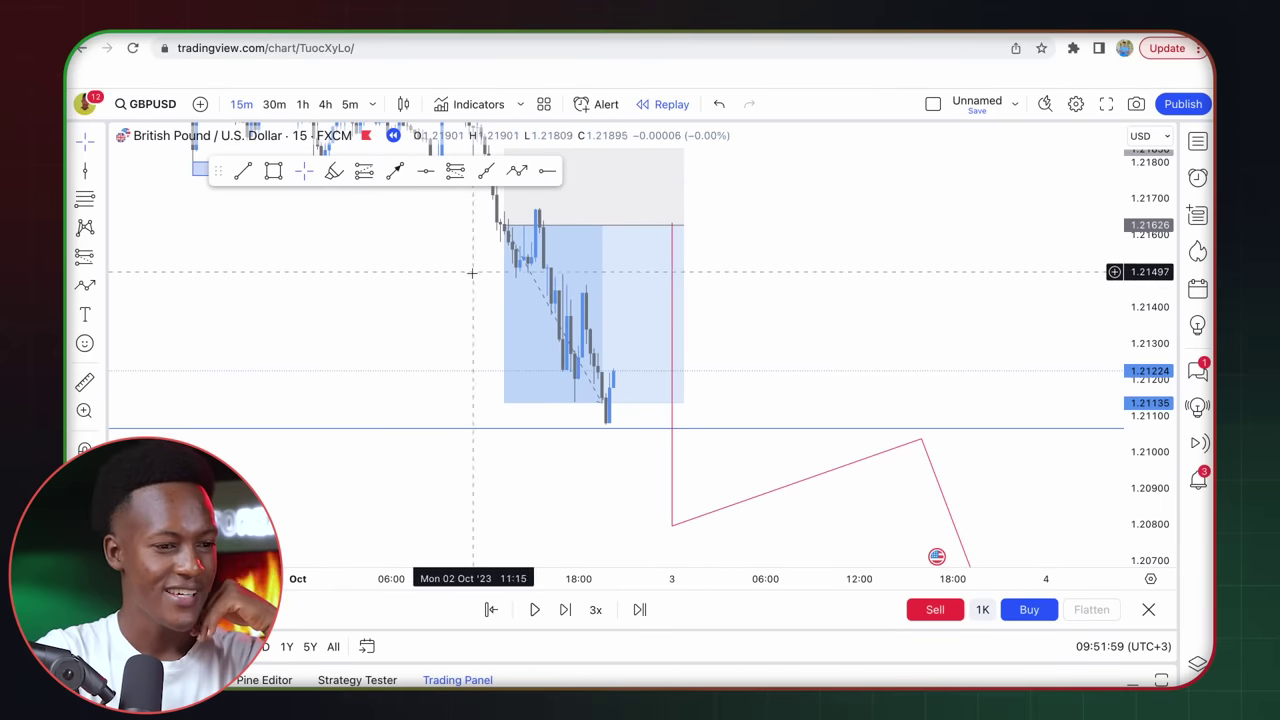
Step: Place a second short at 1.21263 with its target stretched to 1.20841 (1.24 risk/reward)
{"action": "left_click", "coordinate": [364, 172]}
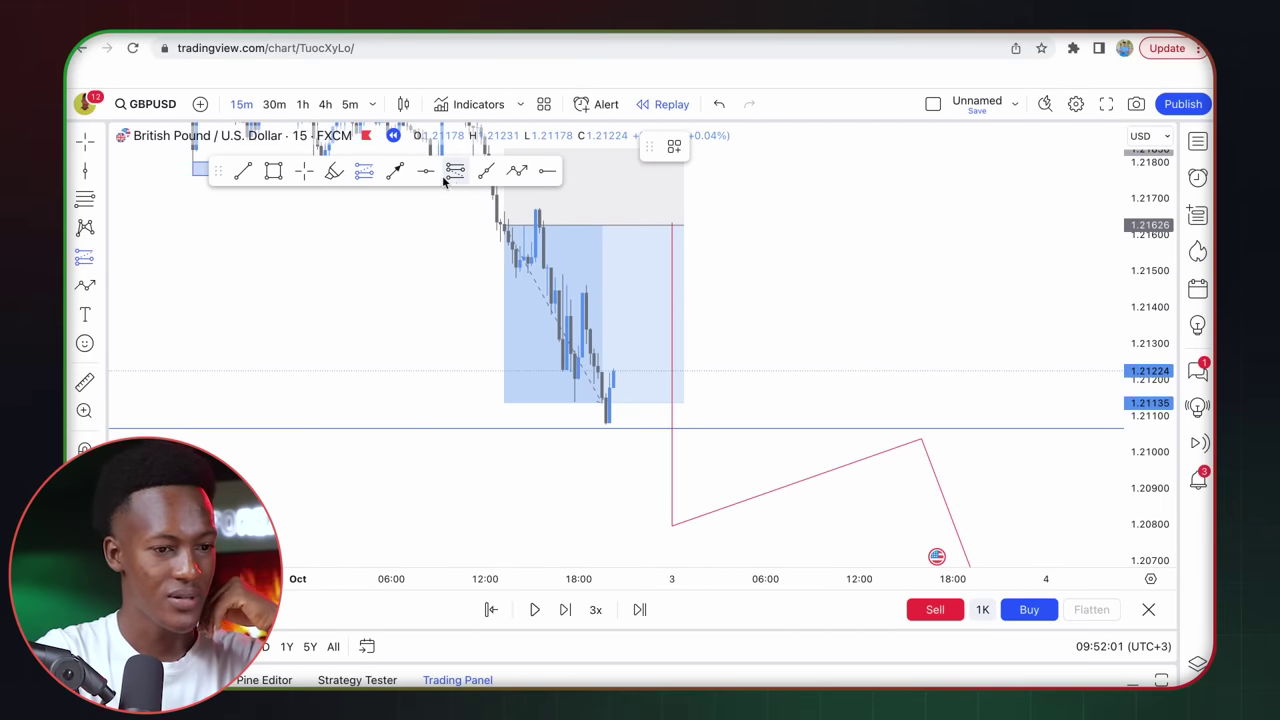
{"action": "left_click", "coordinate": [582, 357]}
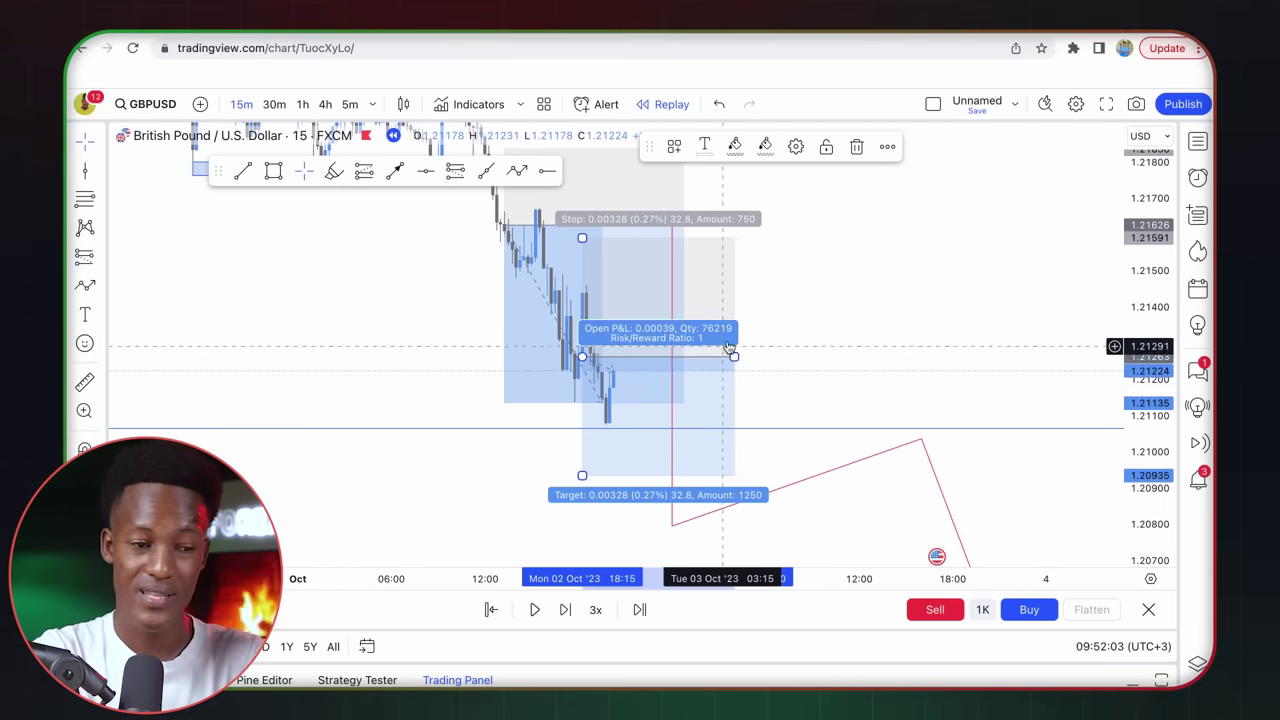
{"action": "left_click_drag", "start_coordinate": [582, 477], "coordinate": [582, 506]}
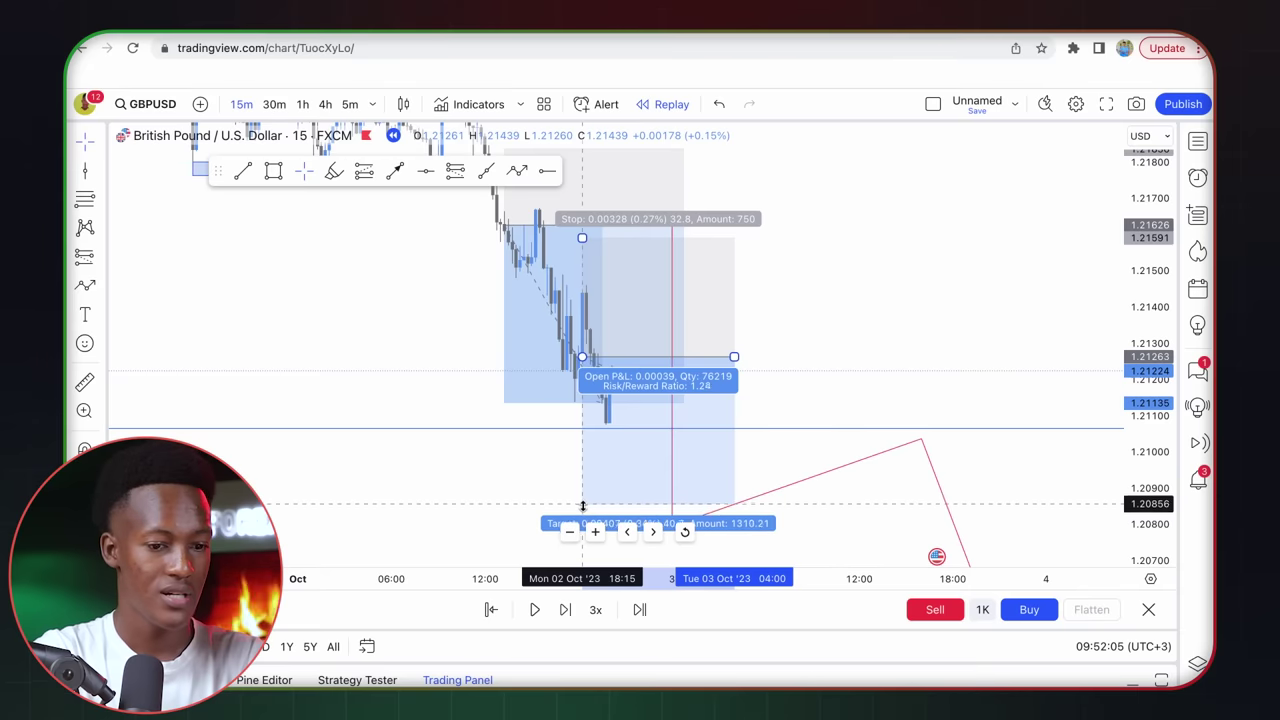
{"action": "left_click_drag", "start_coordinate": [457, 491], "coordinate": [523, 406]}
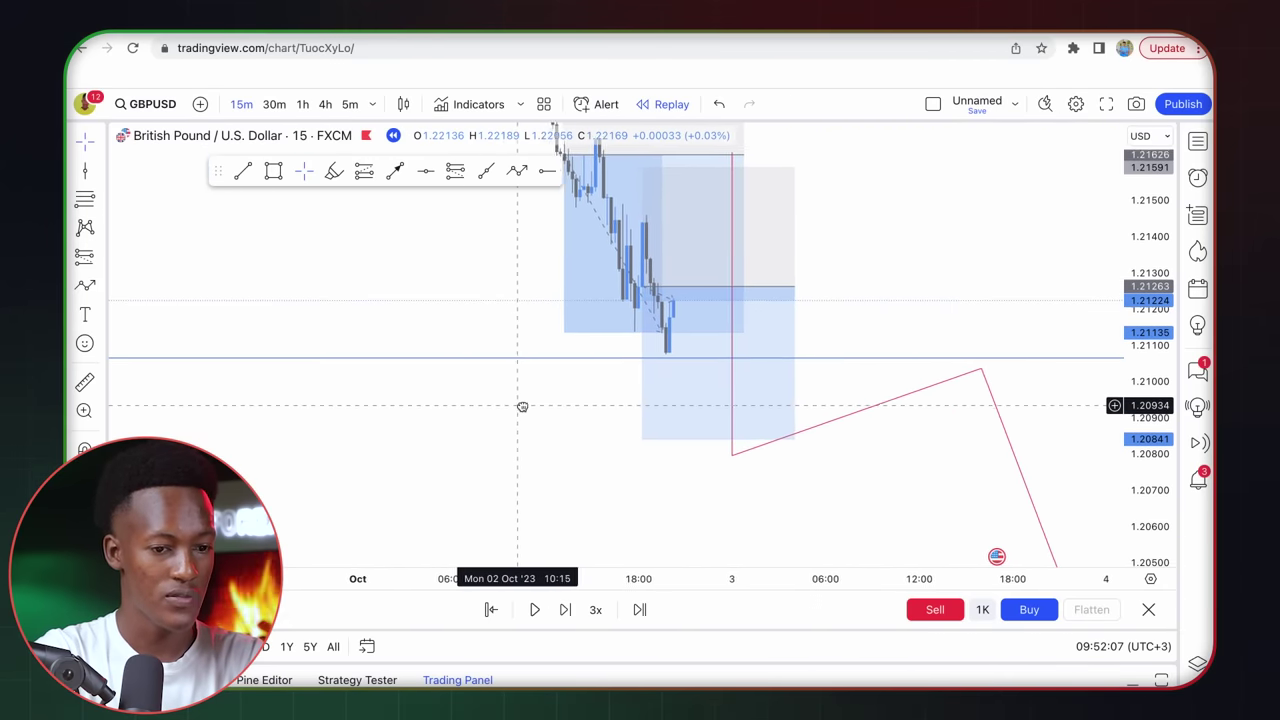
Step: Let the GBPUSD replay run, review earlier history, then switch the symbol to USDCHF from the watchlist
{"action": "left_click", "coordinate": [535, 610]}
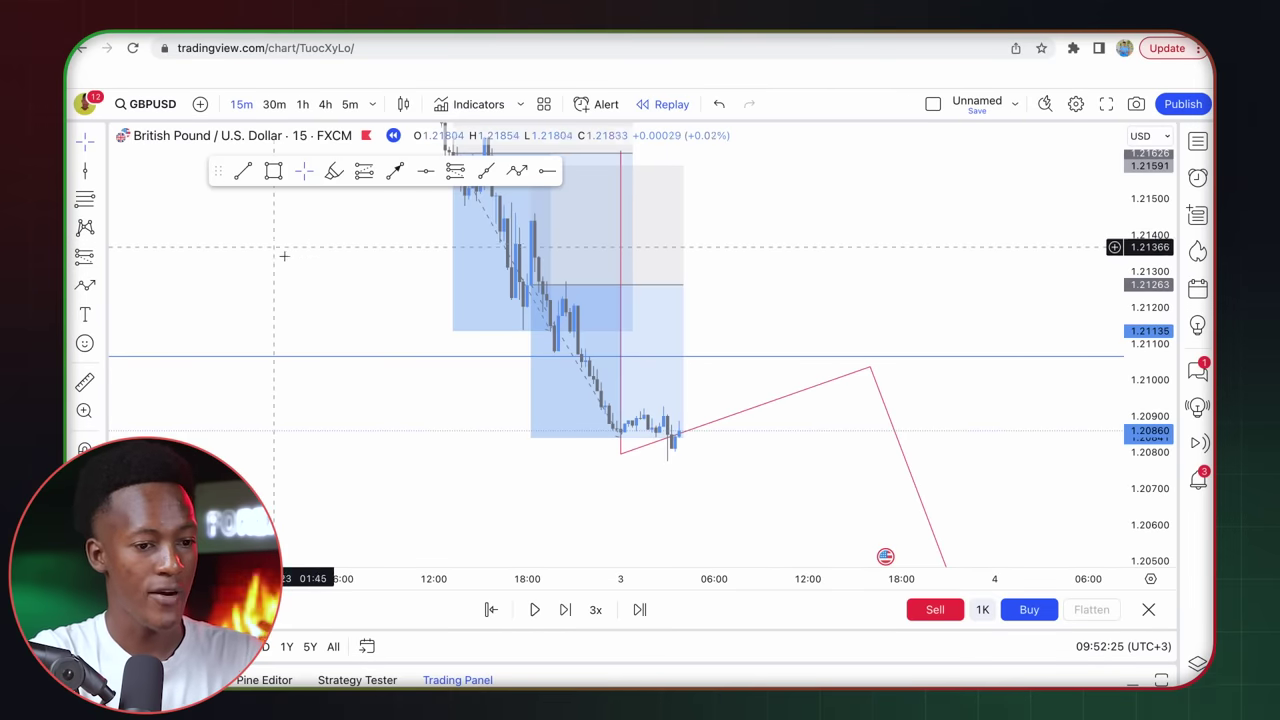
{"action": "left_click_drag", "start_coordinate": [284, 256], "coordinate": [484, 360]}
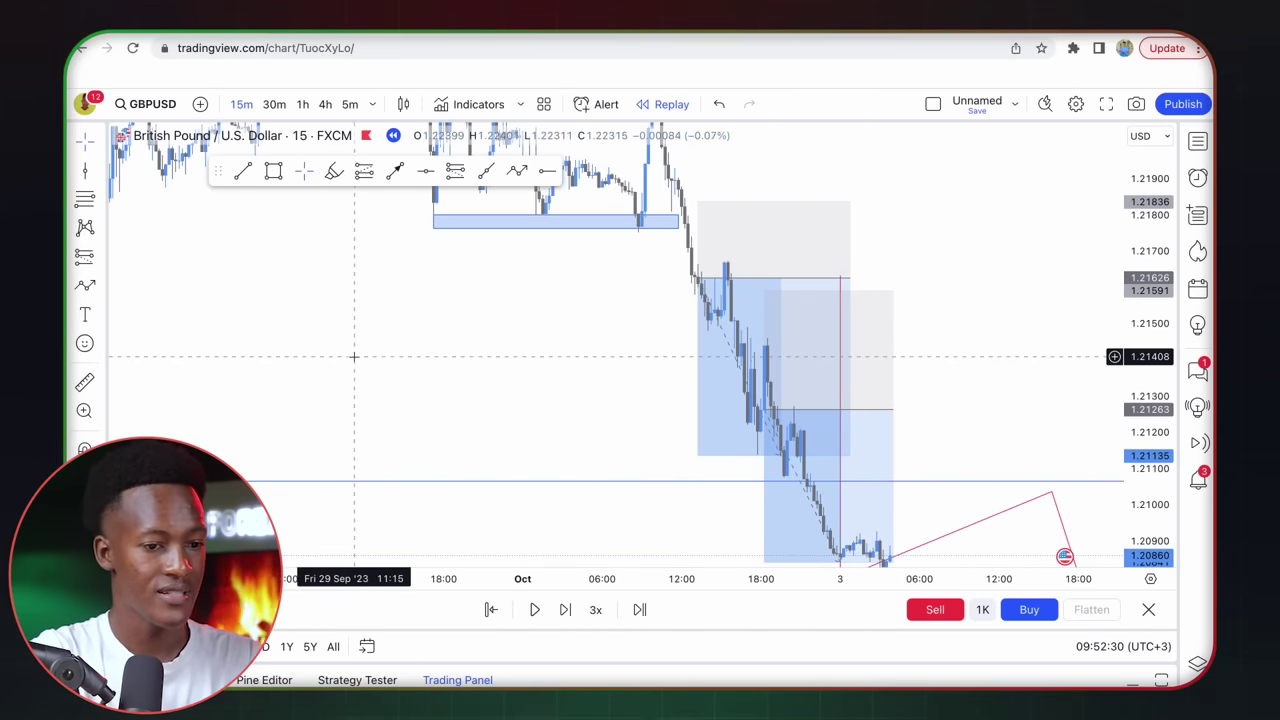
{"action": "scroll", "coordinate": [354, 356], "scroll_direction": "down", "scroll_amount": 3}
{"action": "left_click_drag", "start_coordinate": [594, 362], "coordinate": [508, 423]}
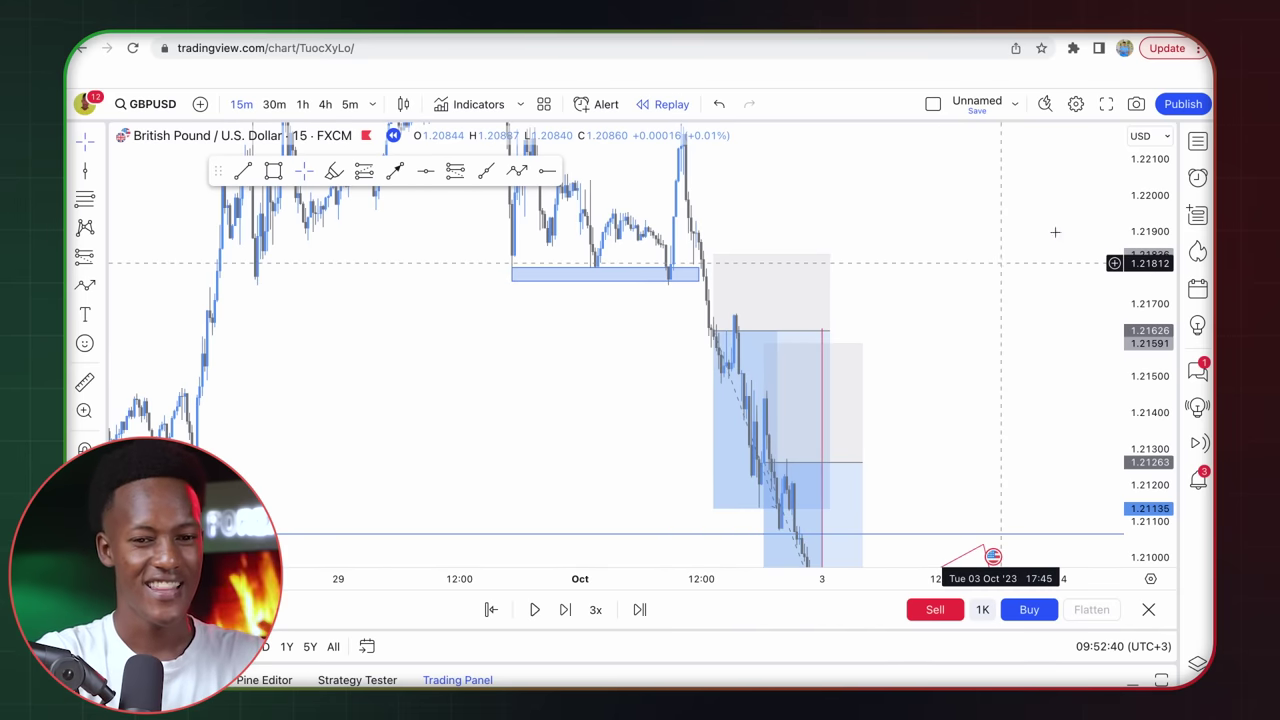
{"action": "left_click", "coordinate": [1197, 143]}
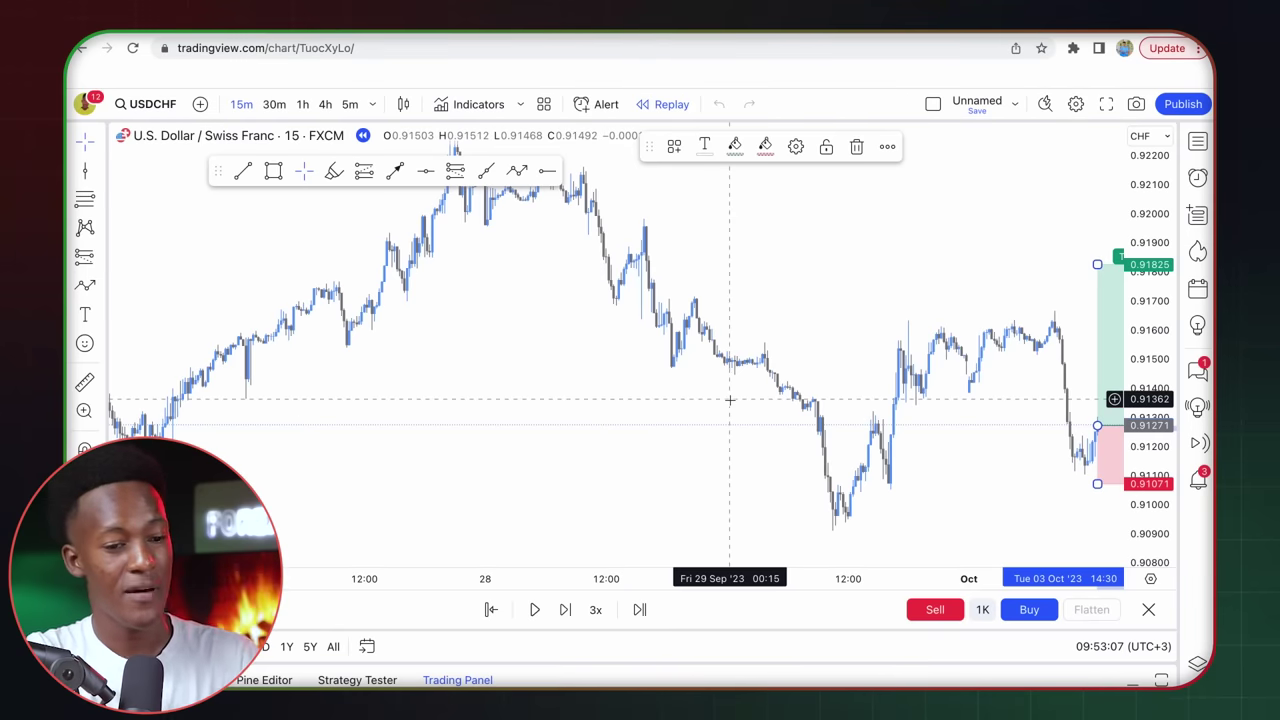
{"action": "left_click_drag", "start_coordinate": [729, 400], "coordinate": [565, 381]}
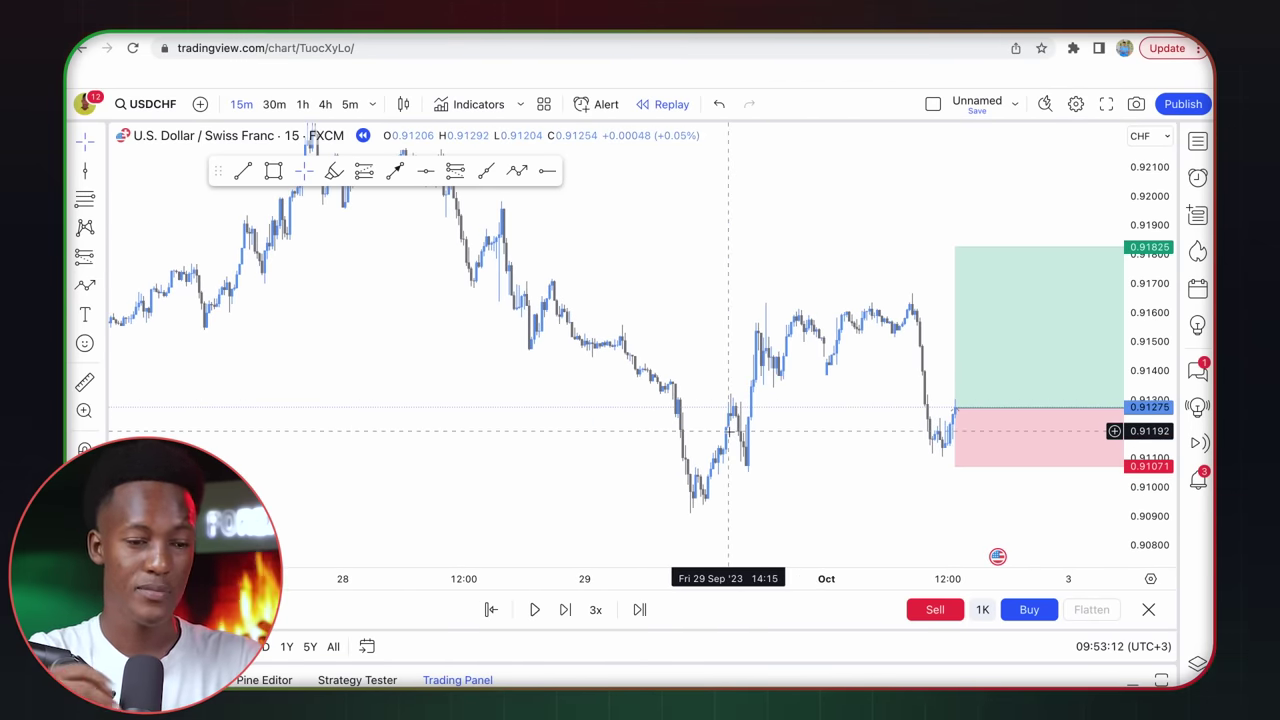
Step: Switch USDCHF to the 1-hour timeframe and frame the recent candles
{"action": "left_click", "coordinate": [303, 105]}
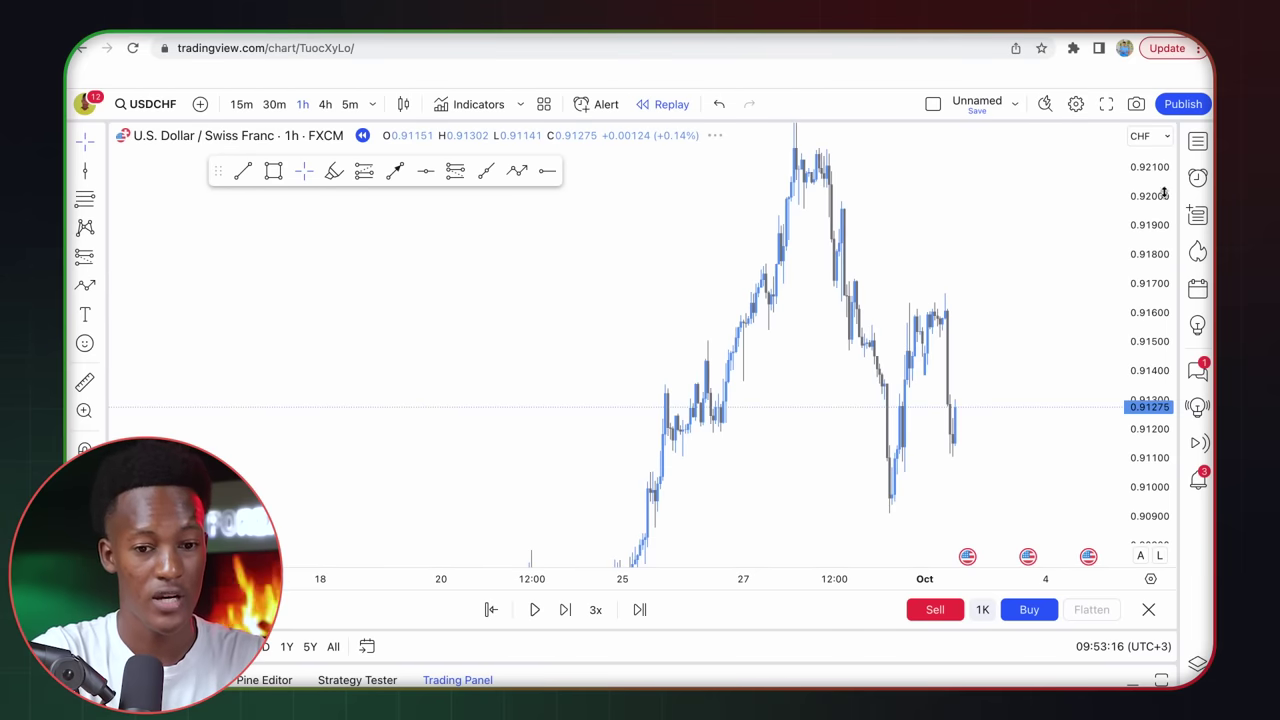
{"action": "left_click_drag", "start_coordinate": [1150, 402], "coordinate": [1124, 428]}
{"action": "left_click_drag", "start_coordinate": [943, 429], "coordinate": [1009, 293]}
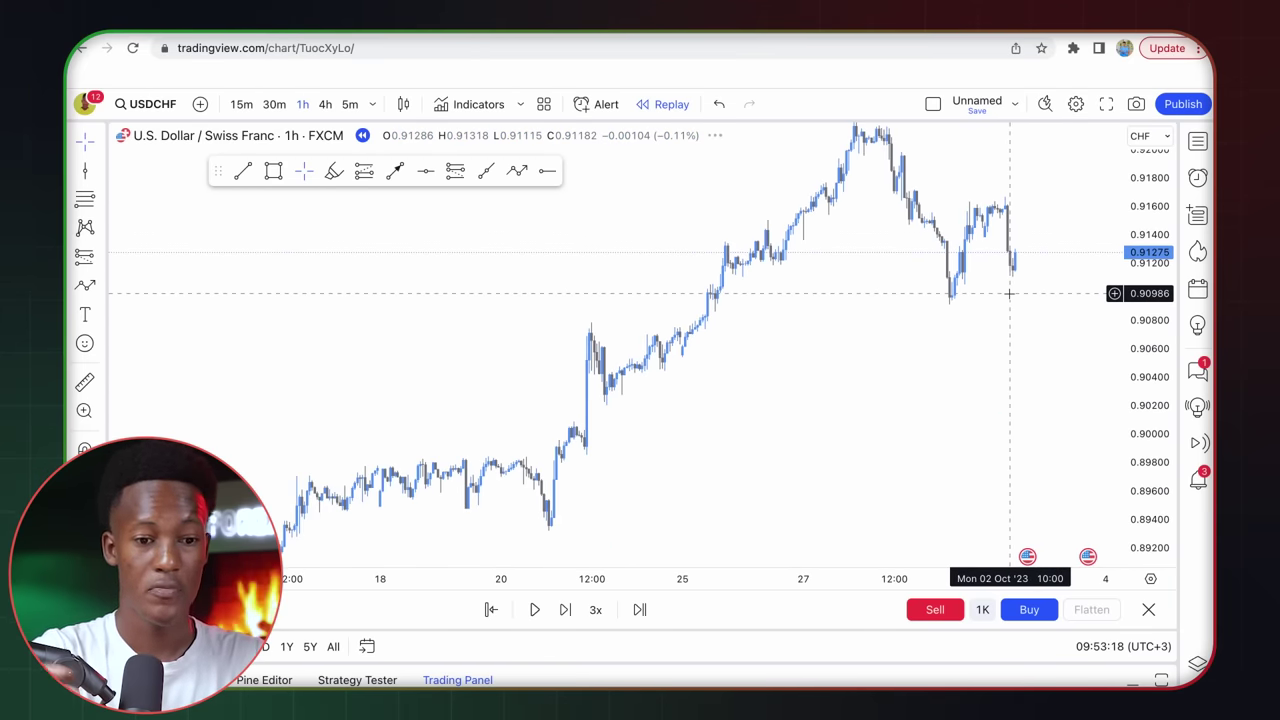
{"action": "left_click", "coordinate": [1009, 293]}
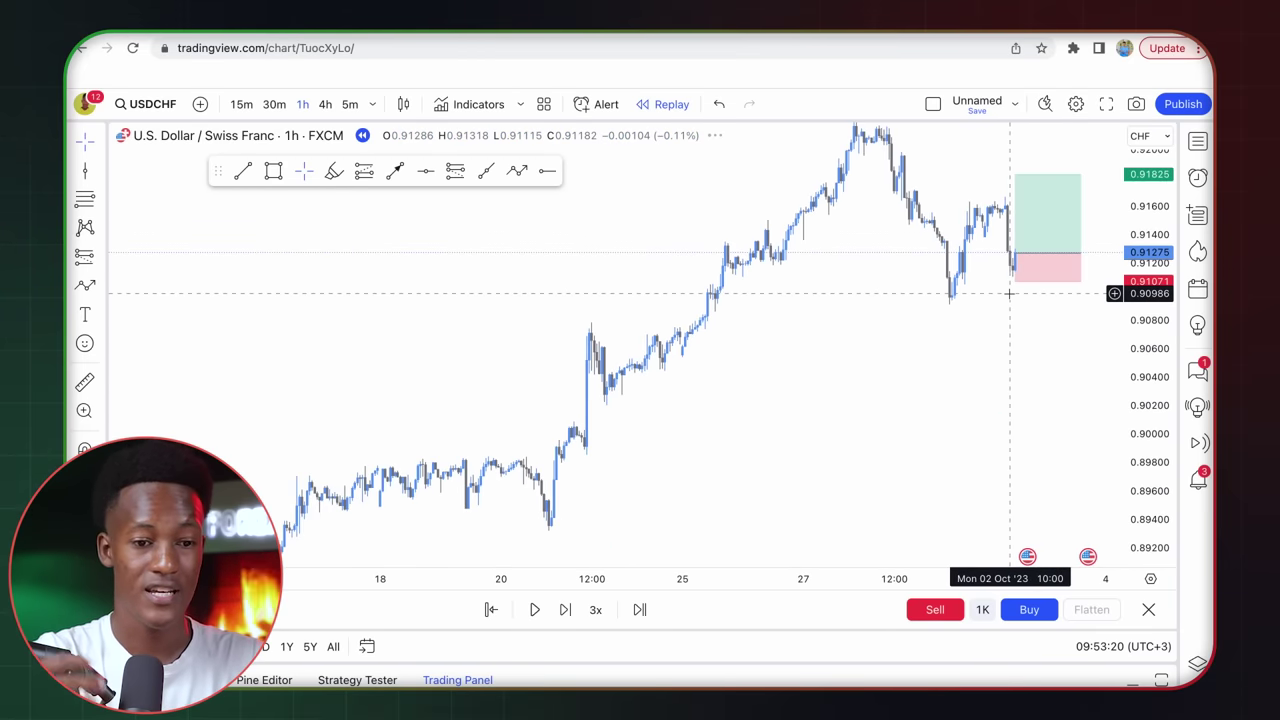
{"action": "left_click_drag", "start_coordinate": [1027, 359], "coordinate": [949, 383]}
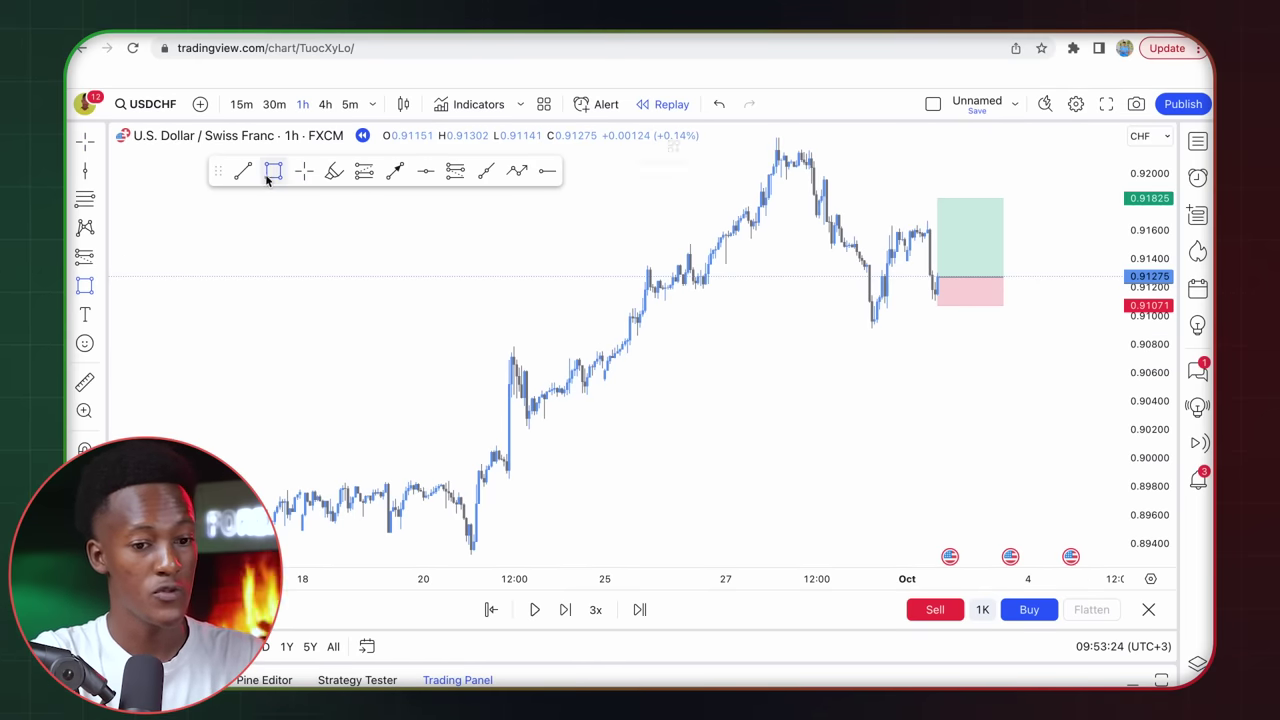
Step: Draw a thin rectangle zone just under the recent low
{"action": "left_click_drag", "start_coordinate": [906, 321], "coordinate": [1028, 328]}
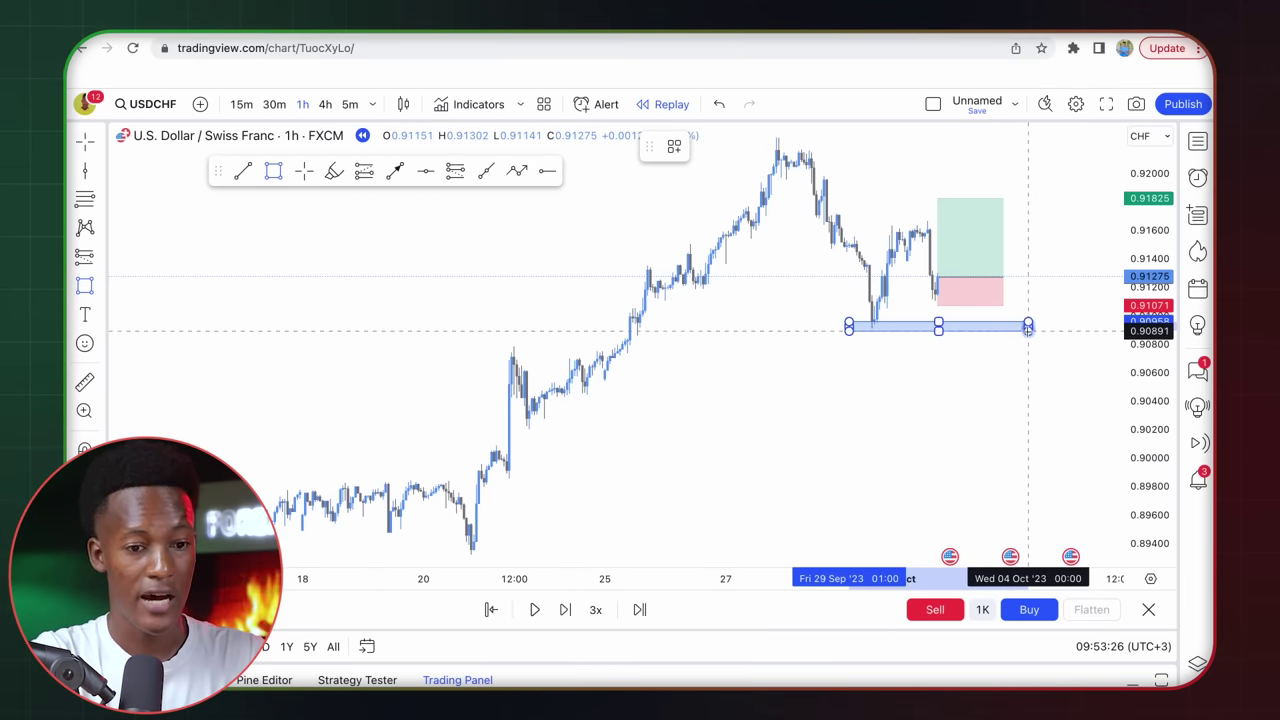
{"action": "left_click", "coordinate": [1024, 350]}
{"action": "left_click_drag", "start_coordinate": [714, 351], "coordinate": [714, 380]}
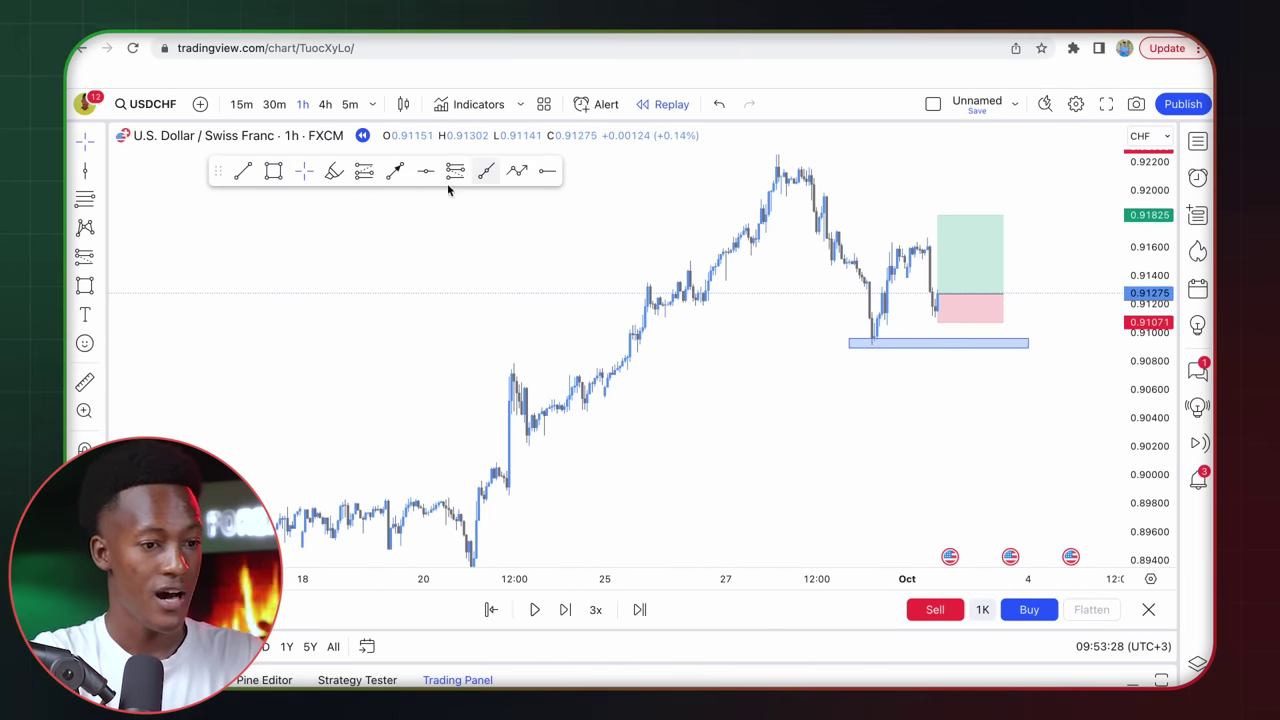
Step: Draw a trend line up to the peak, then a path arrow via the zone low toward the target
{"action": "left_click", "coordinate": [395, 171]}
{"action": "left_click", "coordinate": [534, 442]}
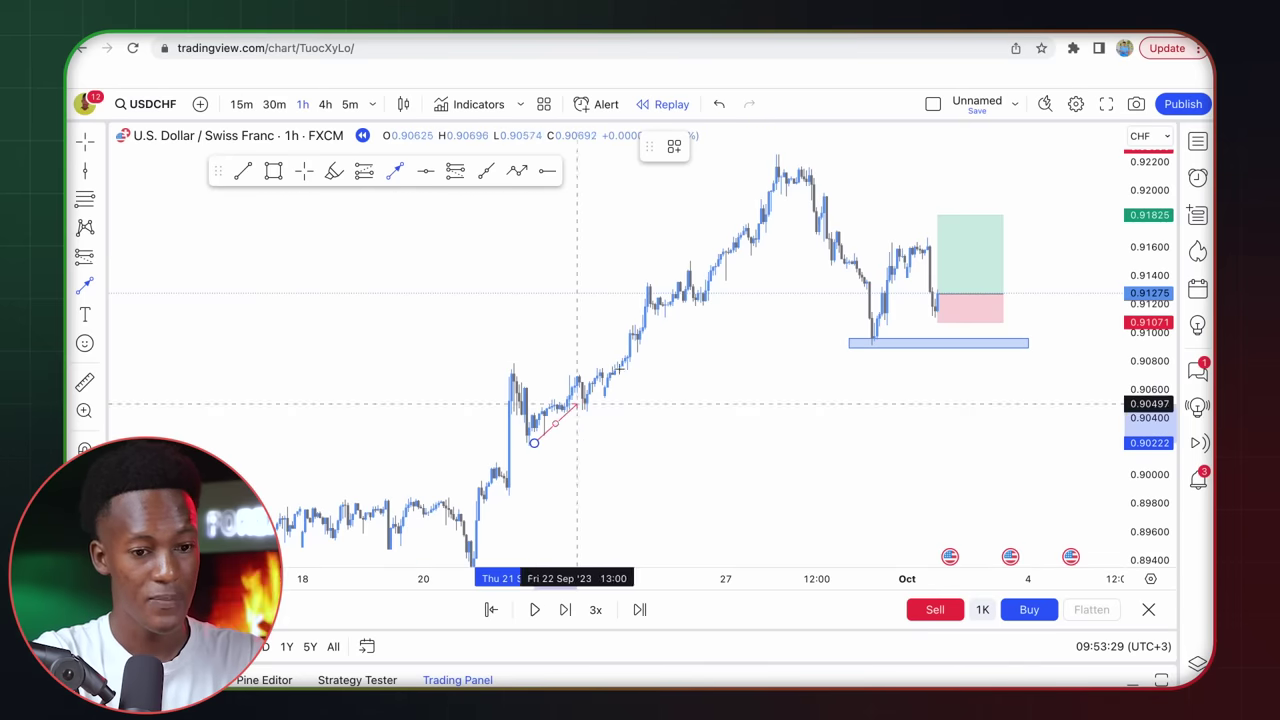
{"action": "left_click", "coordinate": [795, 191]}
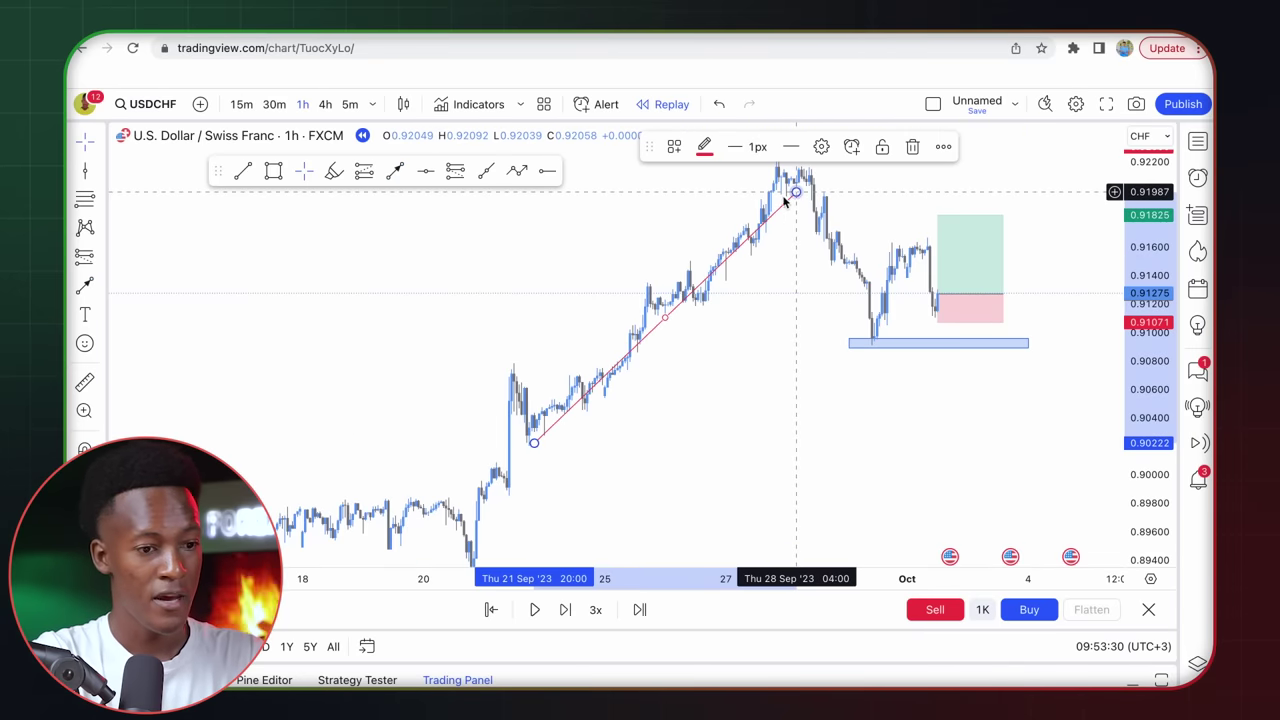
{"action": "left_click", "coordinate": [517, 172]}
{"action": "left_click", "coordinate": [799, 190]}
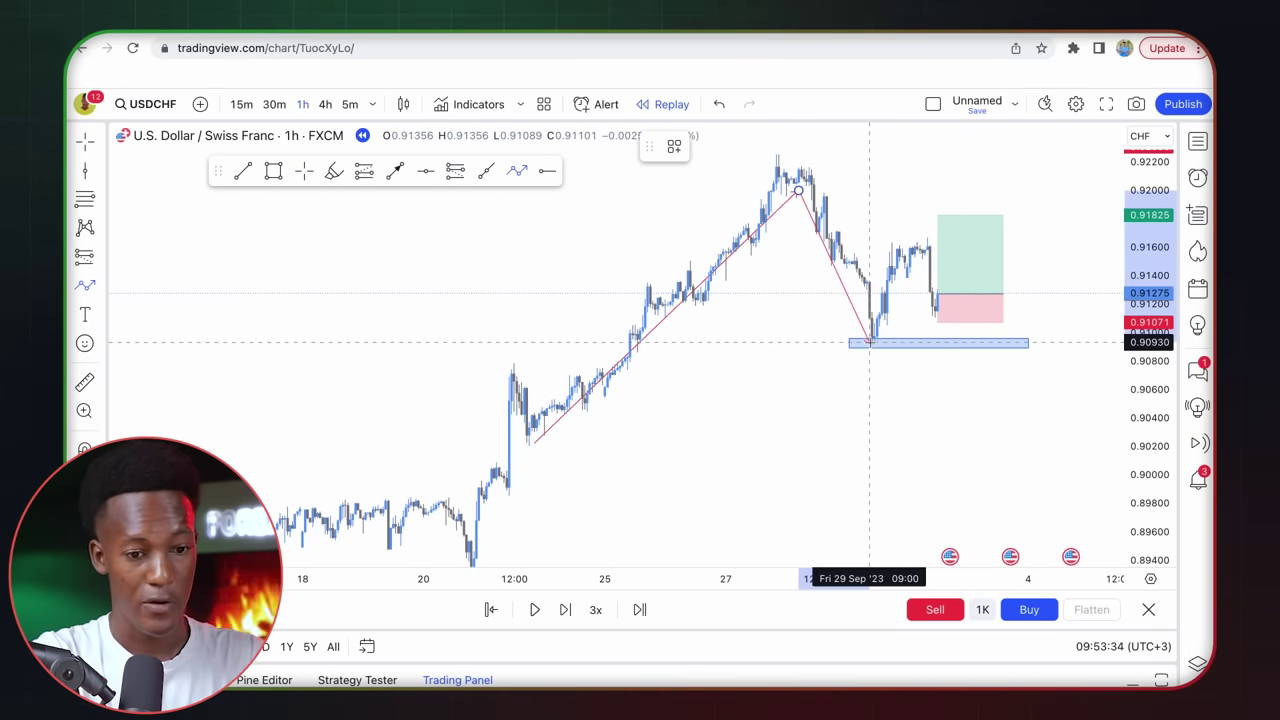
{"action": "left_click", "coordinate": [869, 342]}
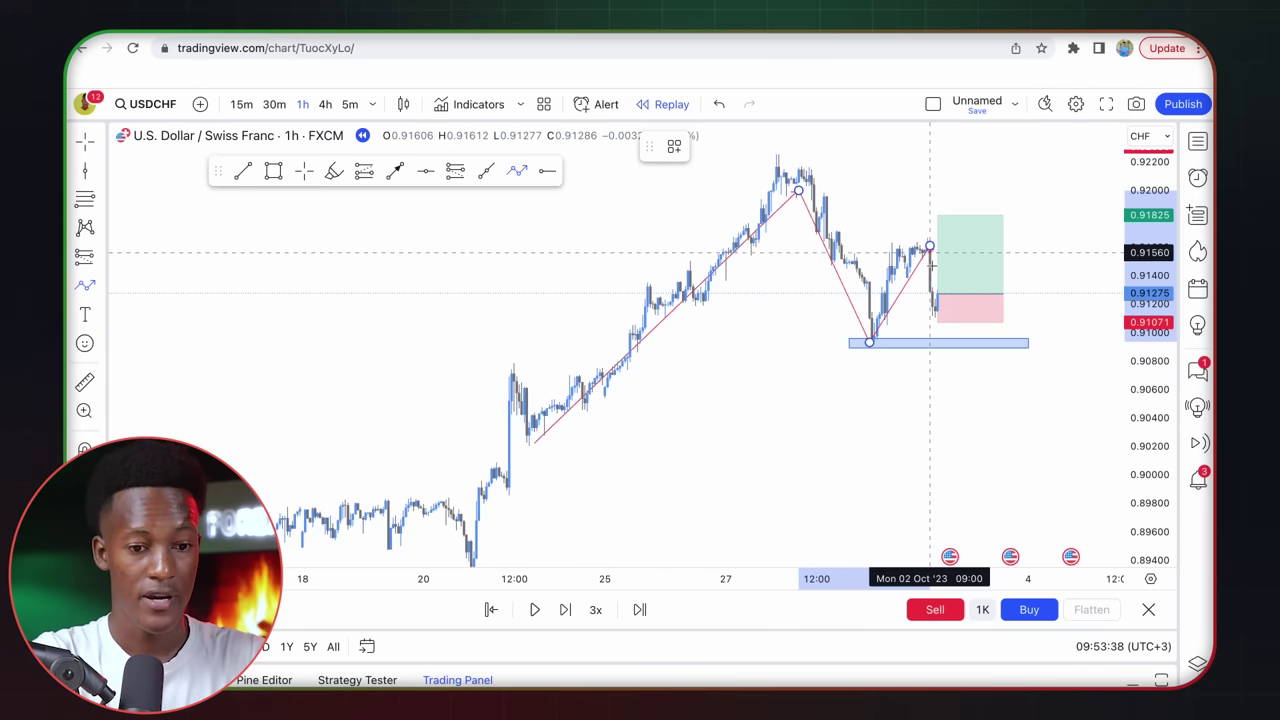
{"action": "left_click", "coordinate": [937, 329]}
{"action": "double_click", "coordinate": [997, 196]}
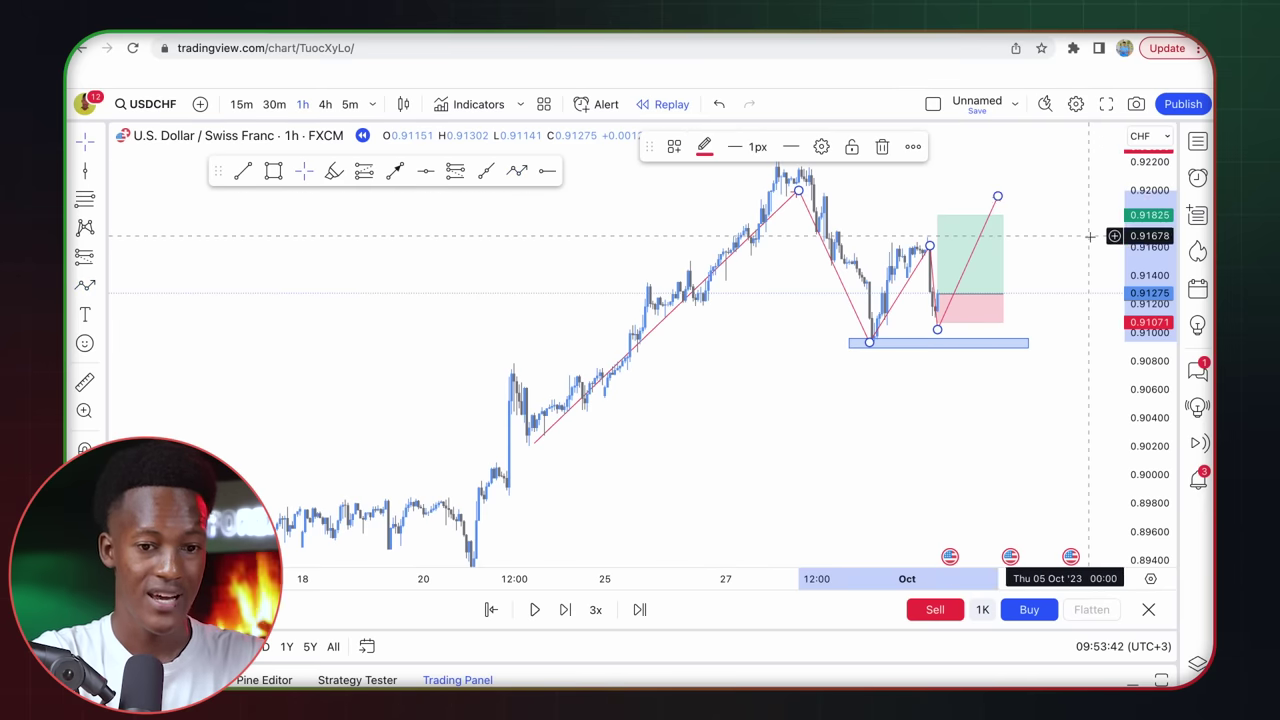
{"action": "left_click", "coordinate": [1090, 237]}
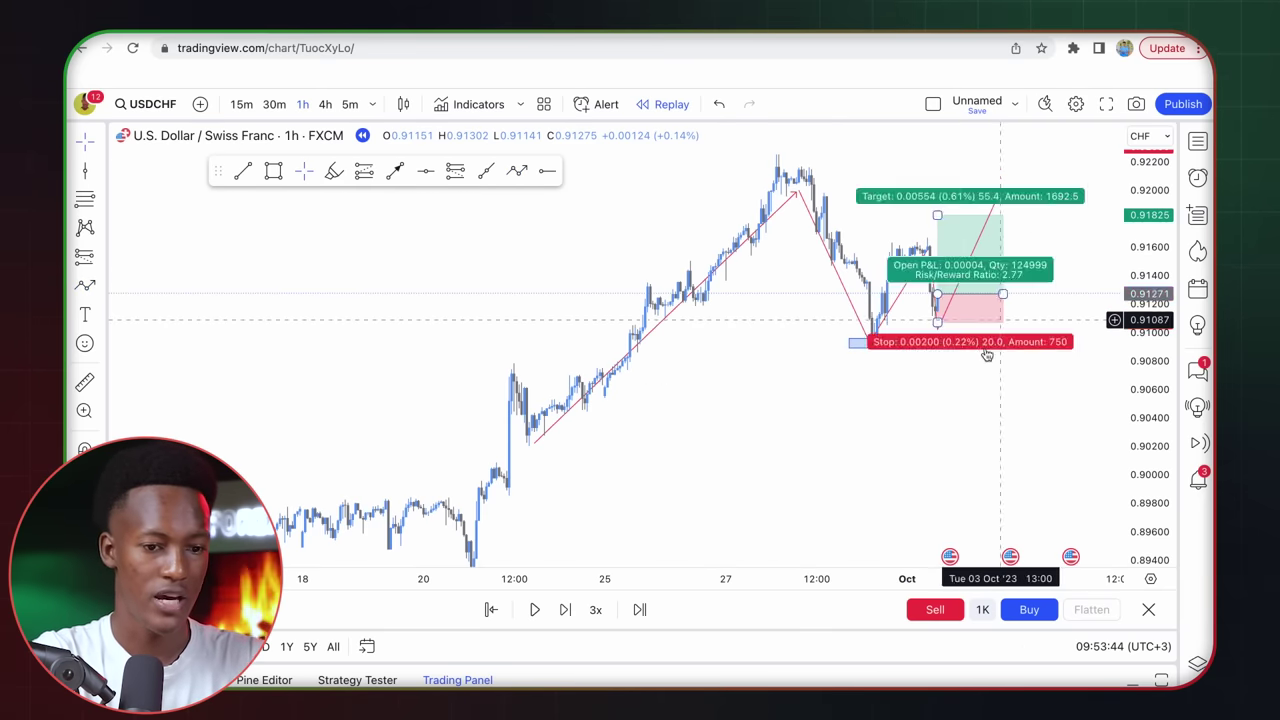
Step: Let the replay carry price up to the 0.91825 target, then pause it
{"action": "scroll", "coordinate": [880, 420], "scroll_direction": "up", "scroll_amount": 3}
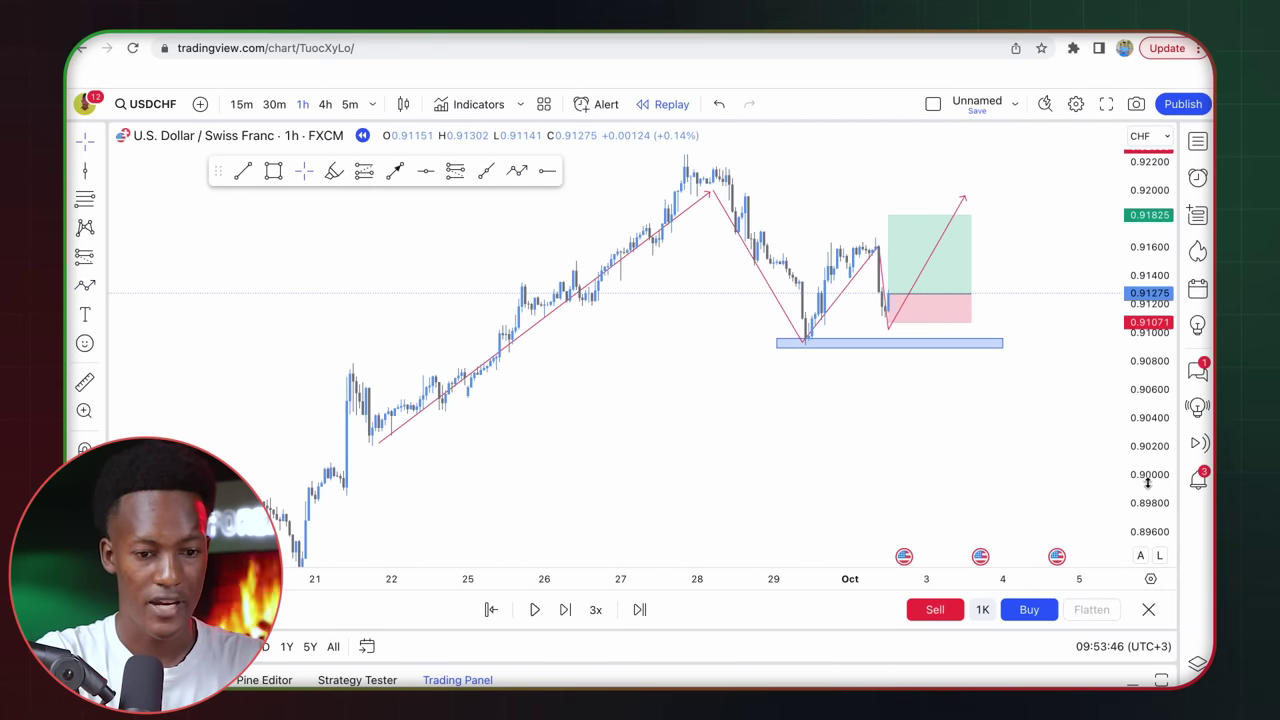
{"action": "left_click_drag", "start_coordinate": [1148, 483], "coordinate": [1146, 424]}
{"action": "left_click_drag", "start_coordinate": [1081, 284], "coordinate": [1051, 356]}
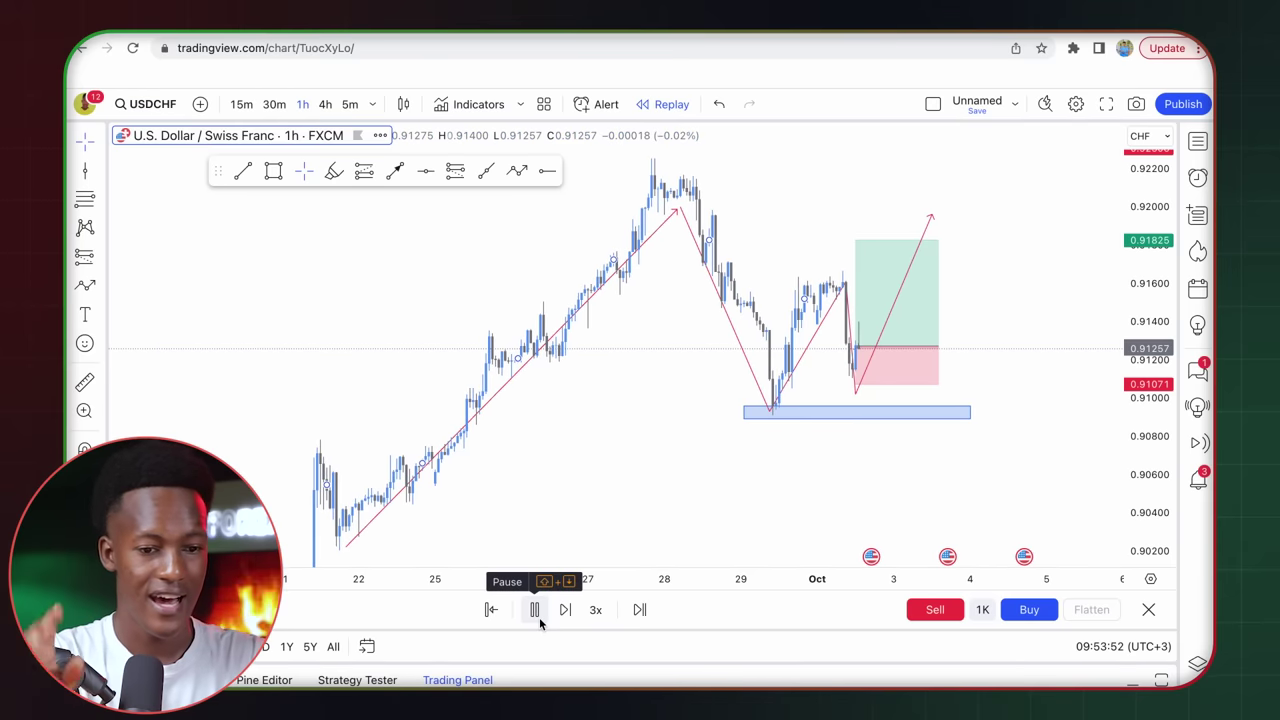
{"action": "left_click", "coordinate": [539, 617]}
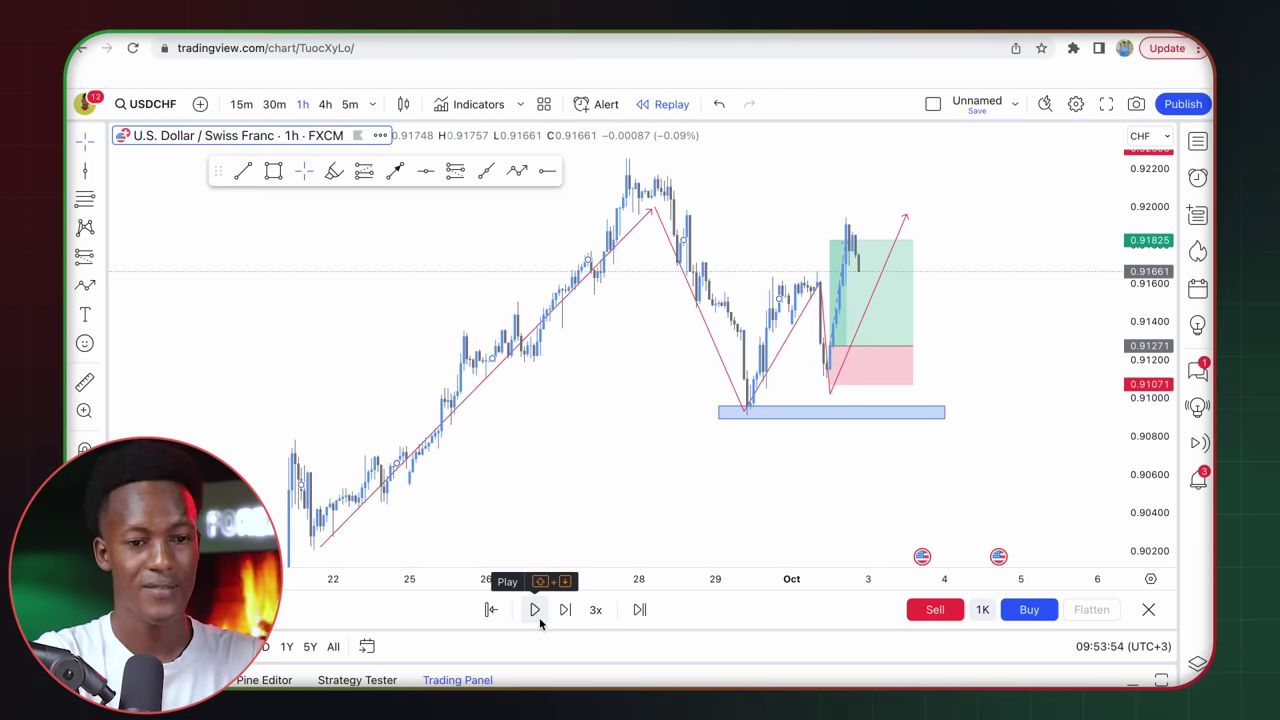